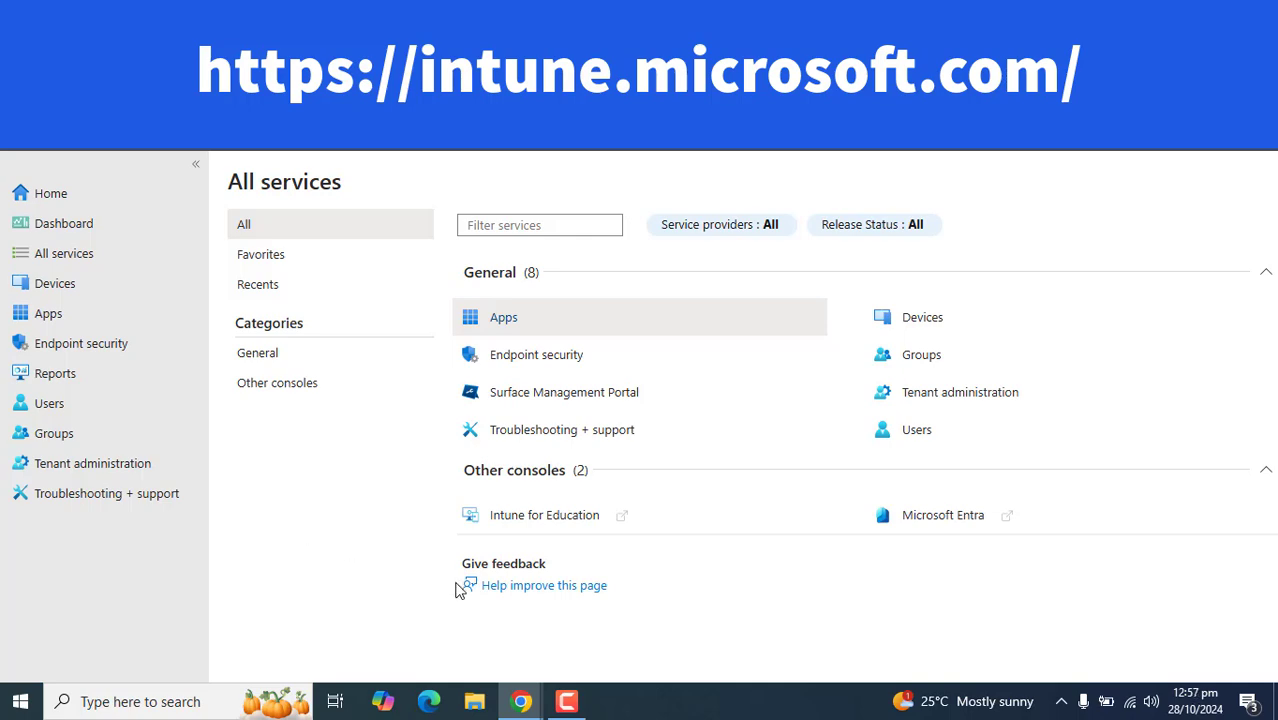
Open the device configuration policies and start creating a new policy
left_click(74, 285)
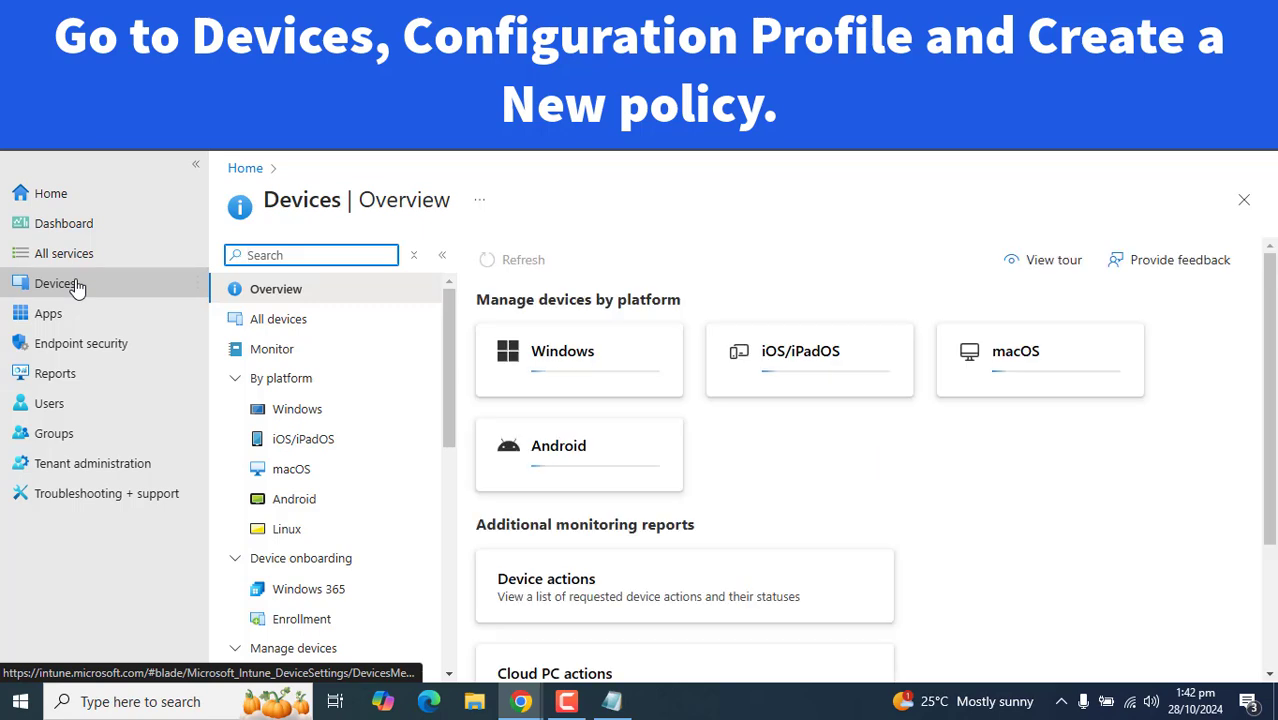
left_click_drag(449, 342, 408, 485)
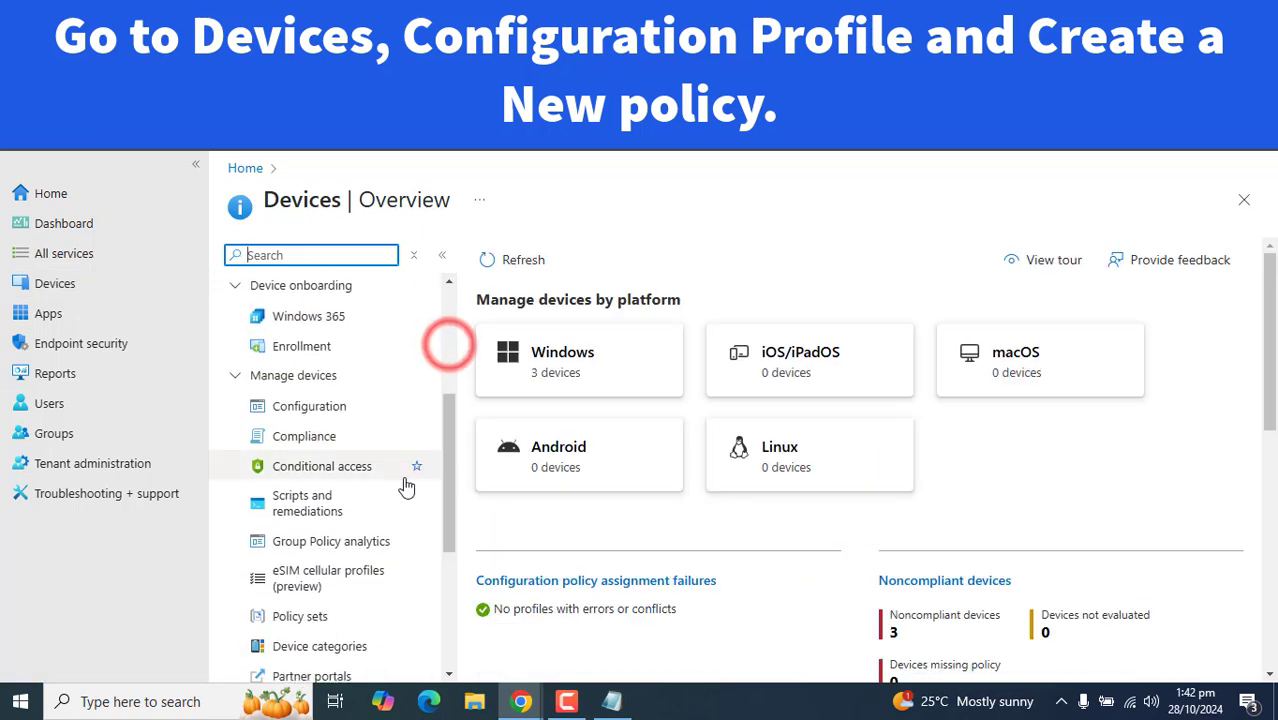
left_click(308, 408)
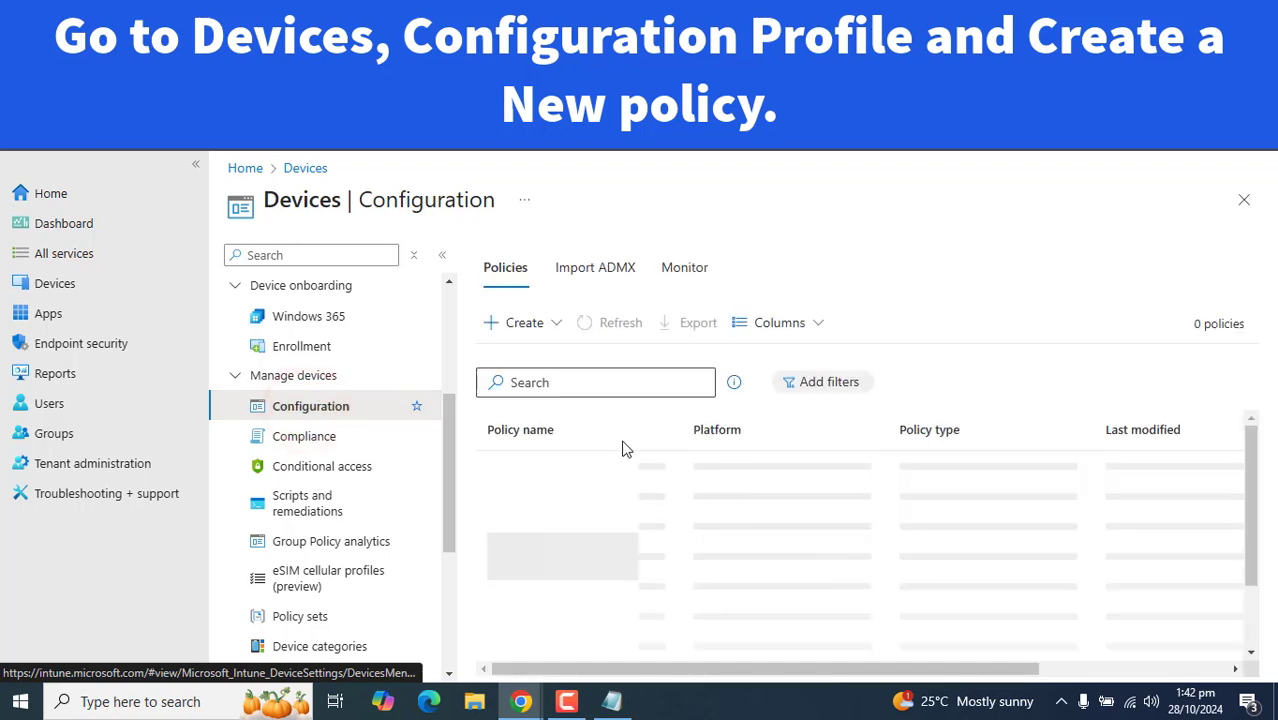
left_click(531, 324)
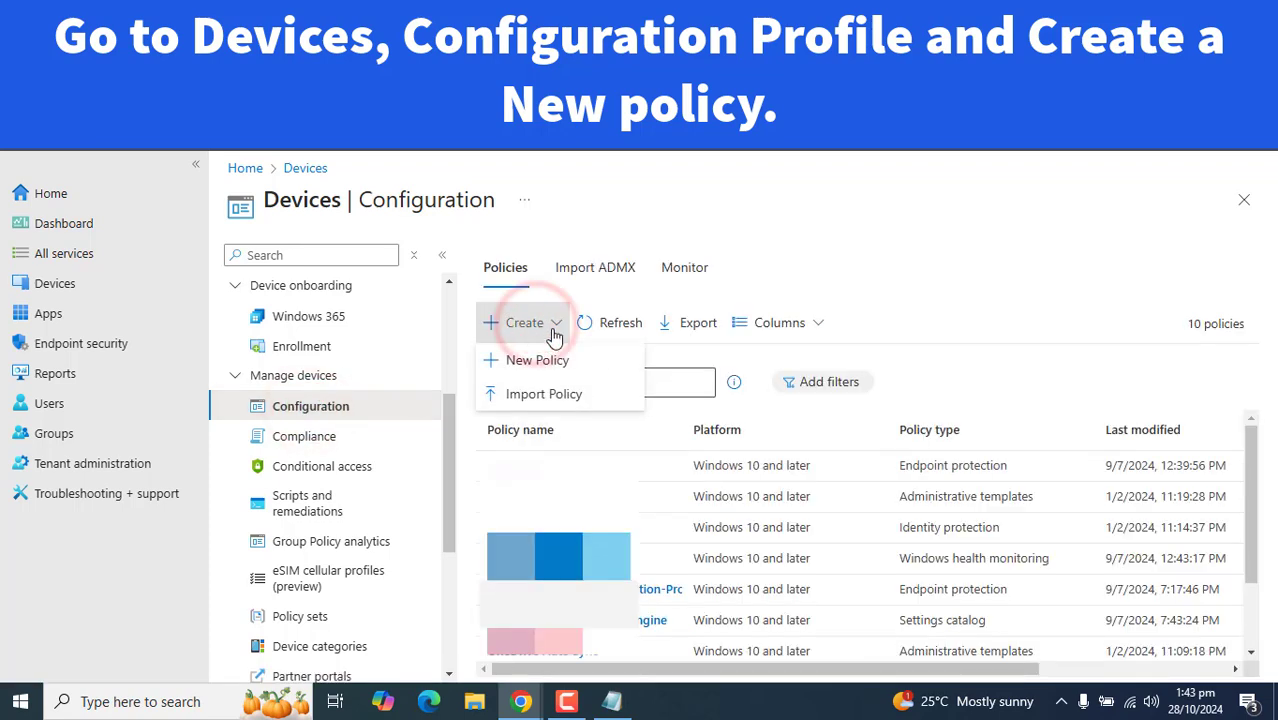
left_click(513, 360)
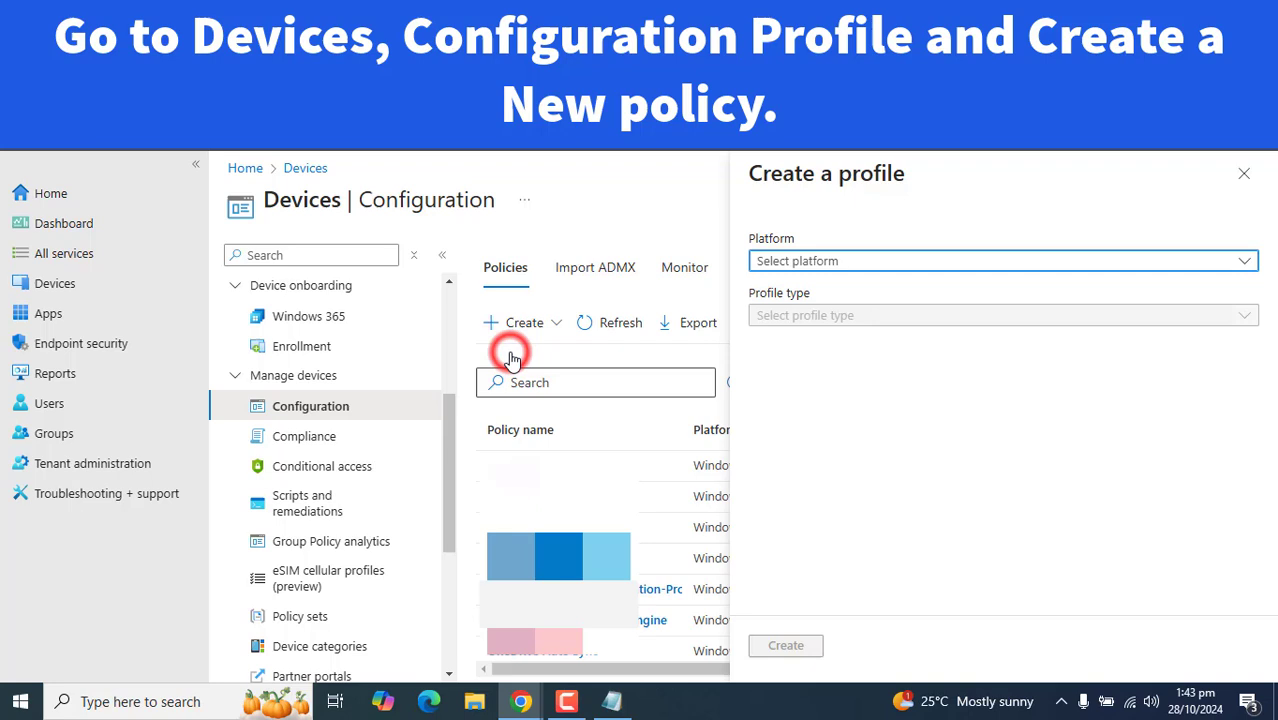
Create a profile for Windows 10 and later with profile type Templates, using the Endpoint protection template
left_click(800, 262)
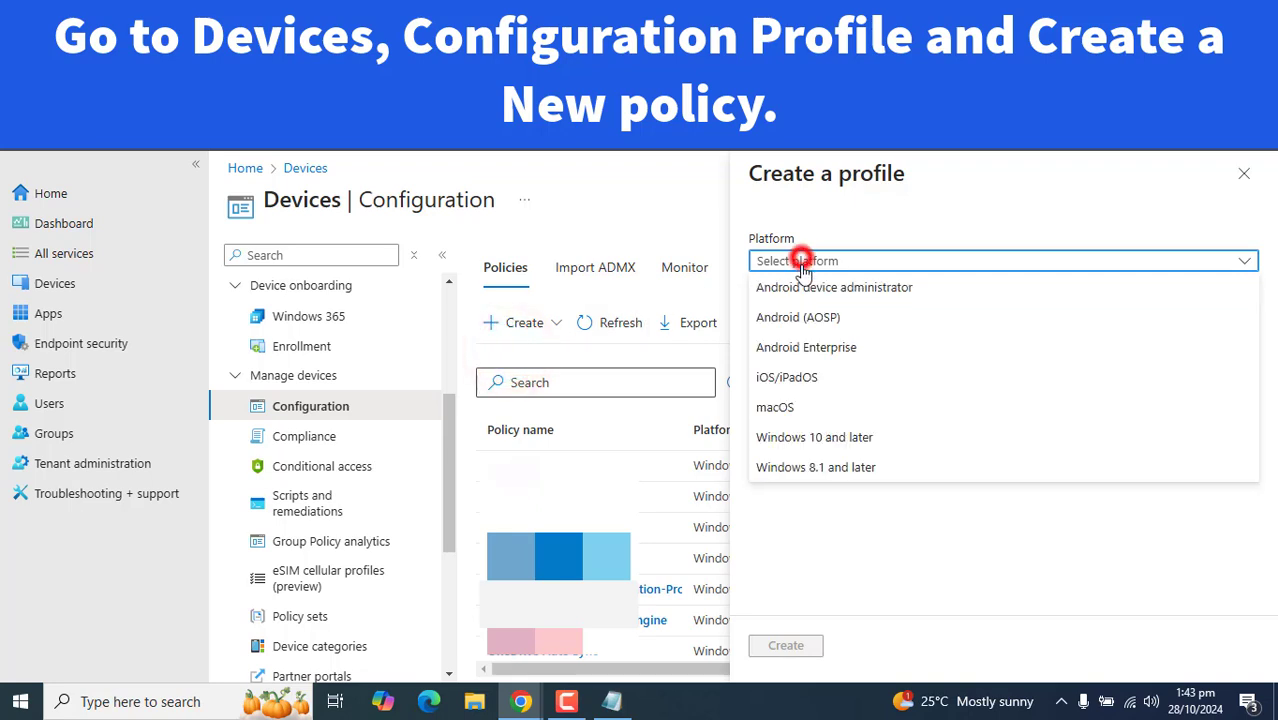
left_click(817, 440)
left_click(815, 314)
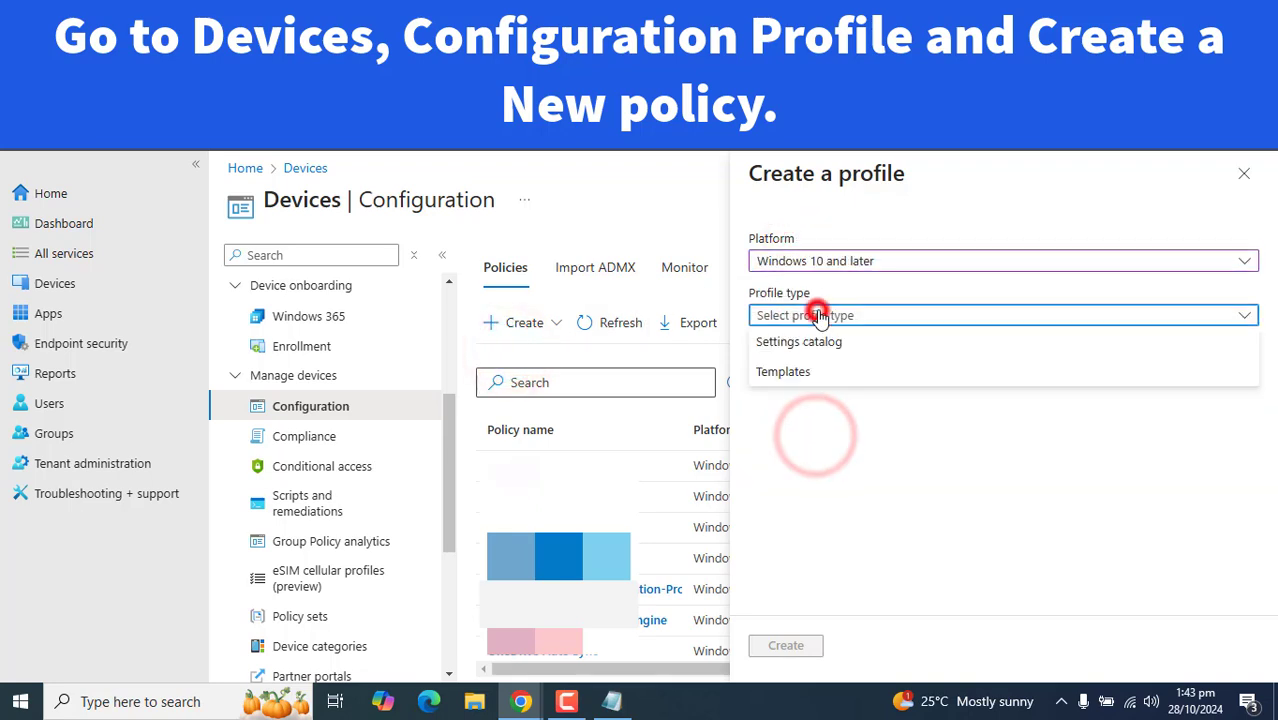
left_click(804, 374)
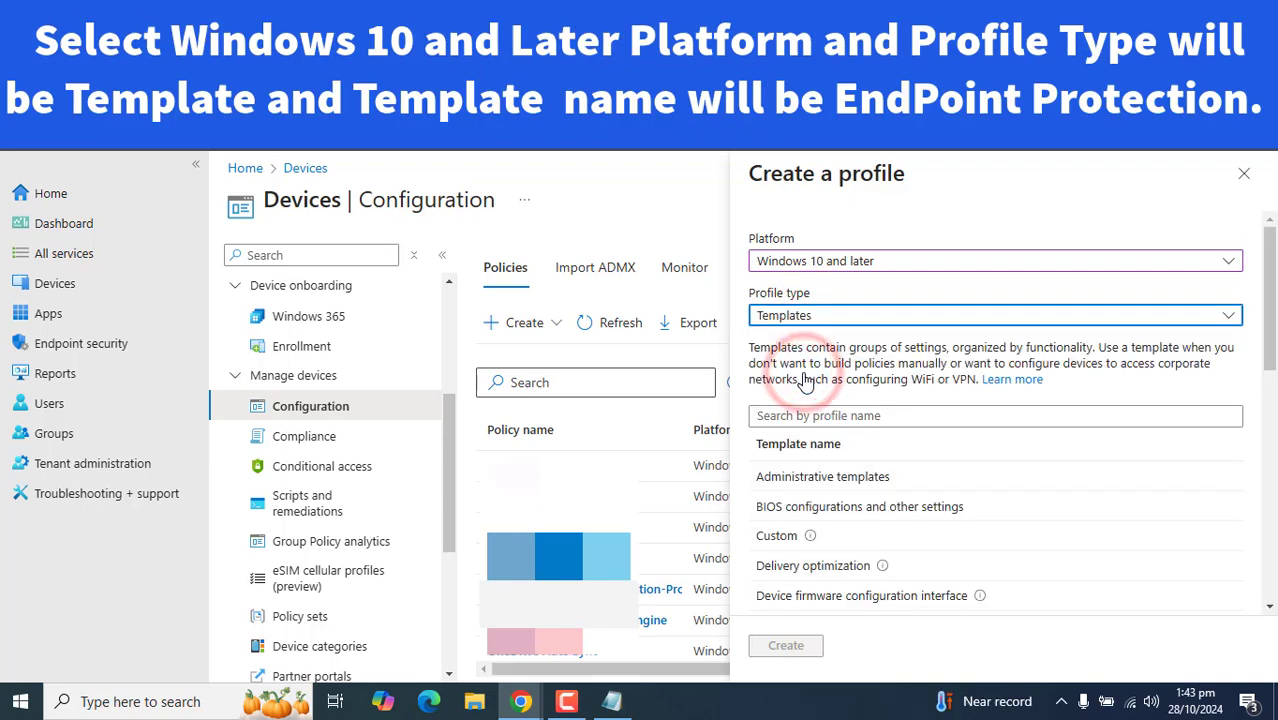
left_click(804, 418)
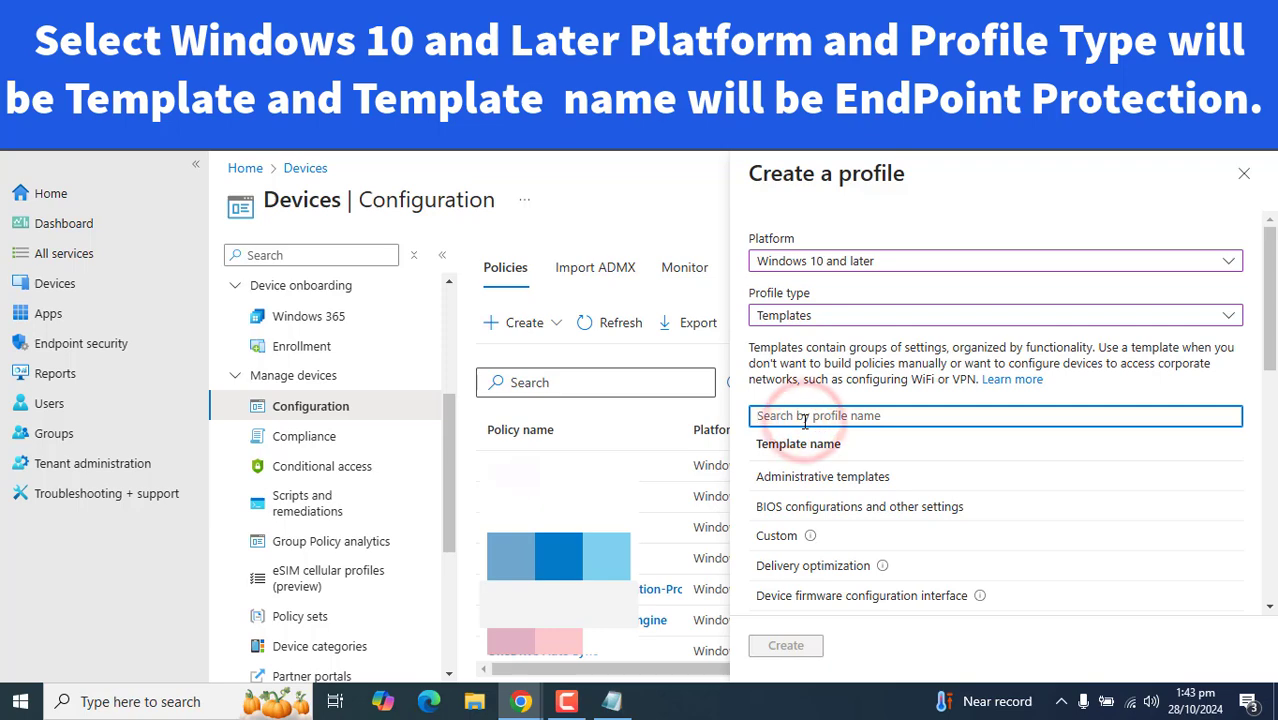
type("endpoint")
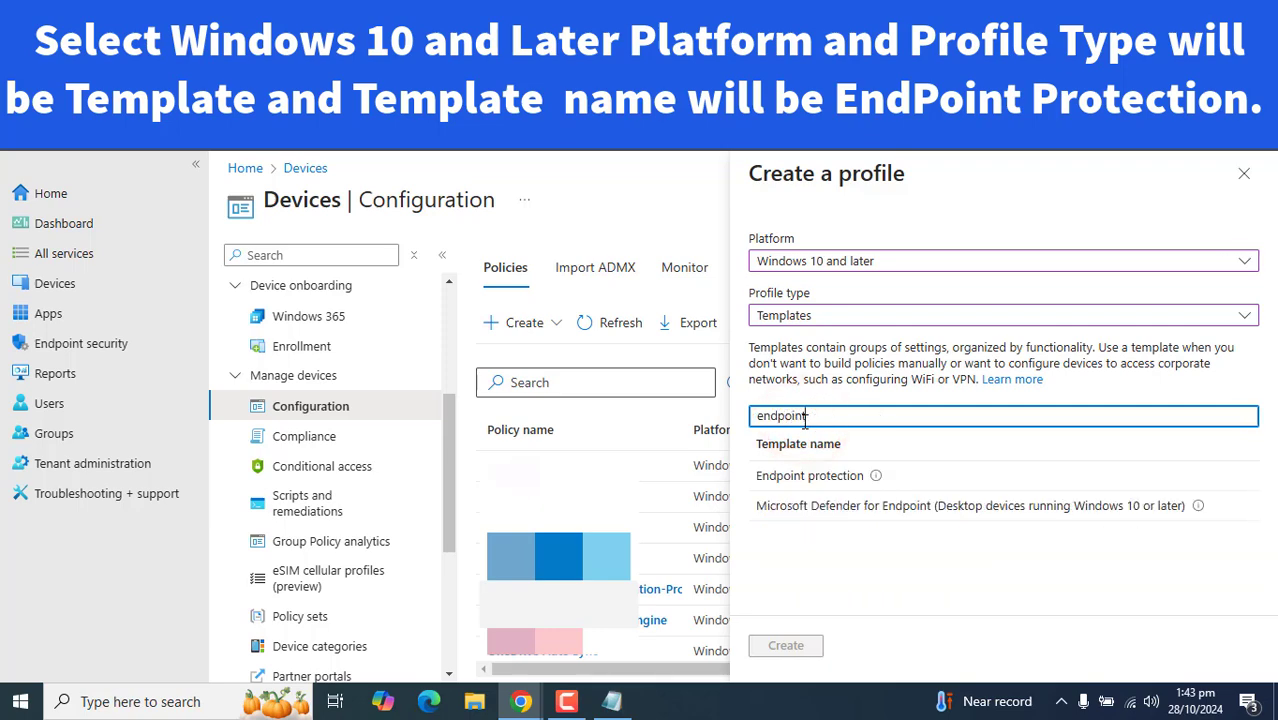
left_click(812, 478)
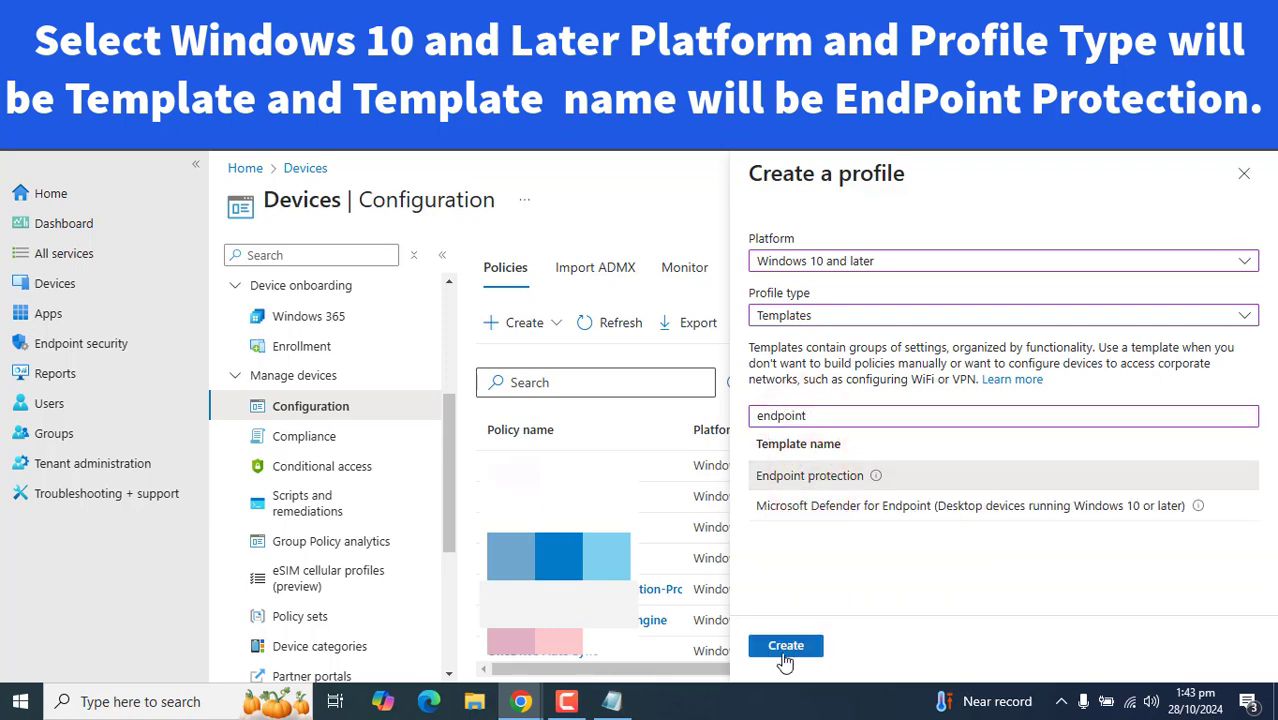
left_click(784, 648)
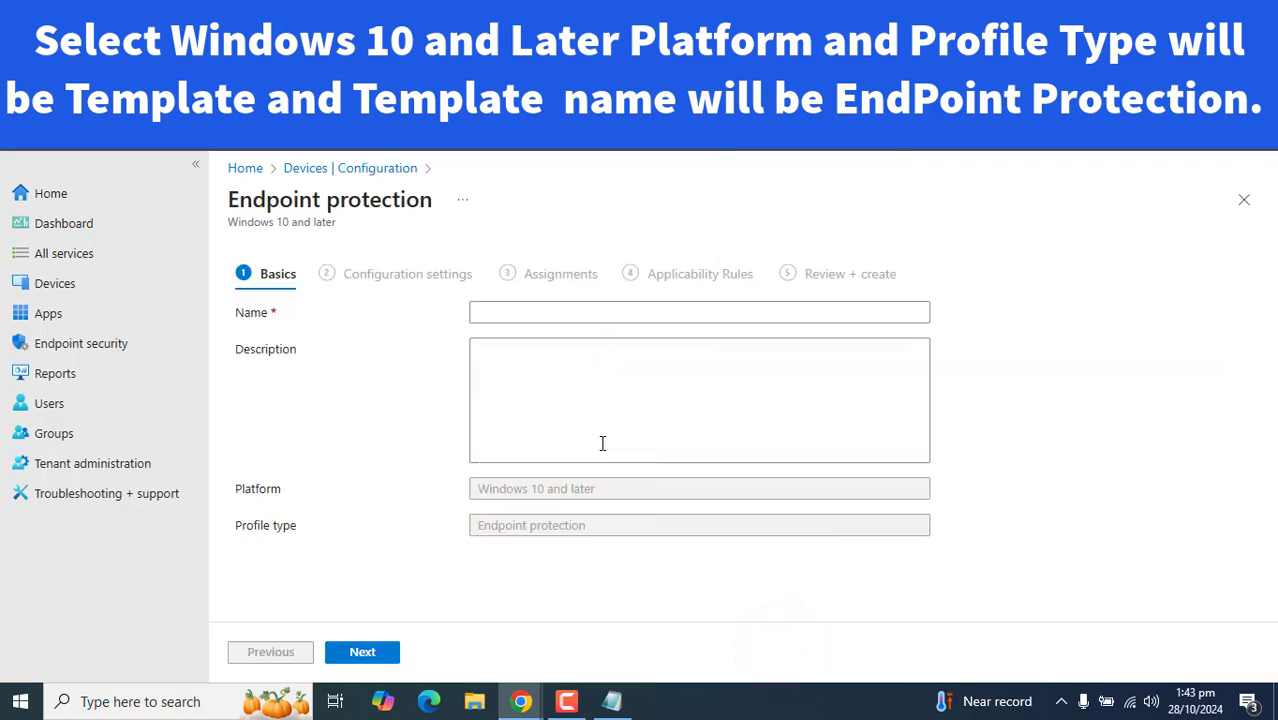
Name the profile "Setup Bitlocker Encryption for non TPM", describe it as "Setup Bitlocker Encryption for non compatable TPM Windows Devices", and continue to the configuration settings
left_click(597, 313)
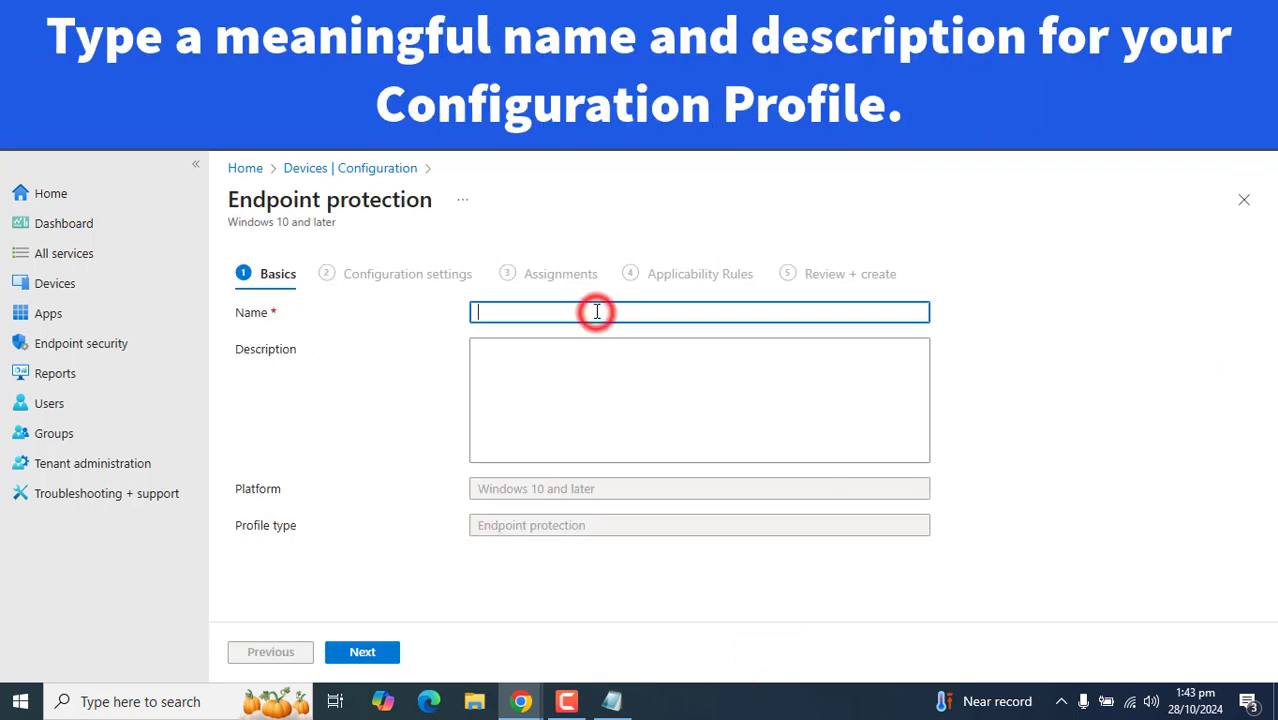
type("Setup Bitlocker Encryption for non TPM")
left_click(538, 380)
type("Setup Bitlocker Encryption for non TPM Windows Devices")
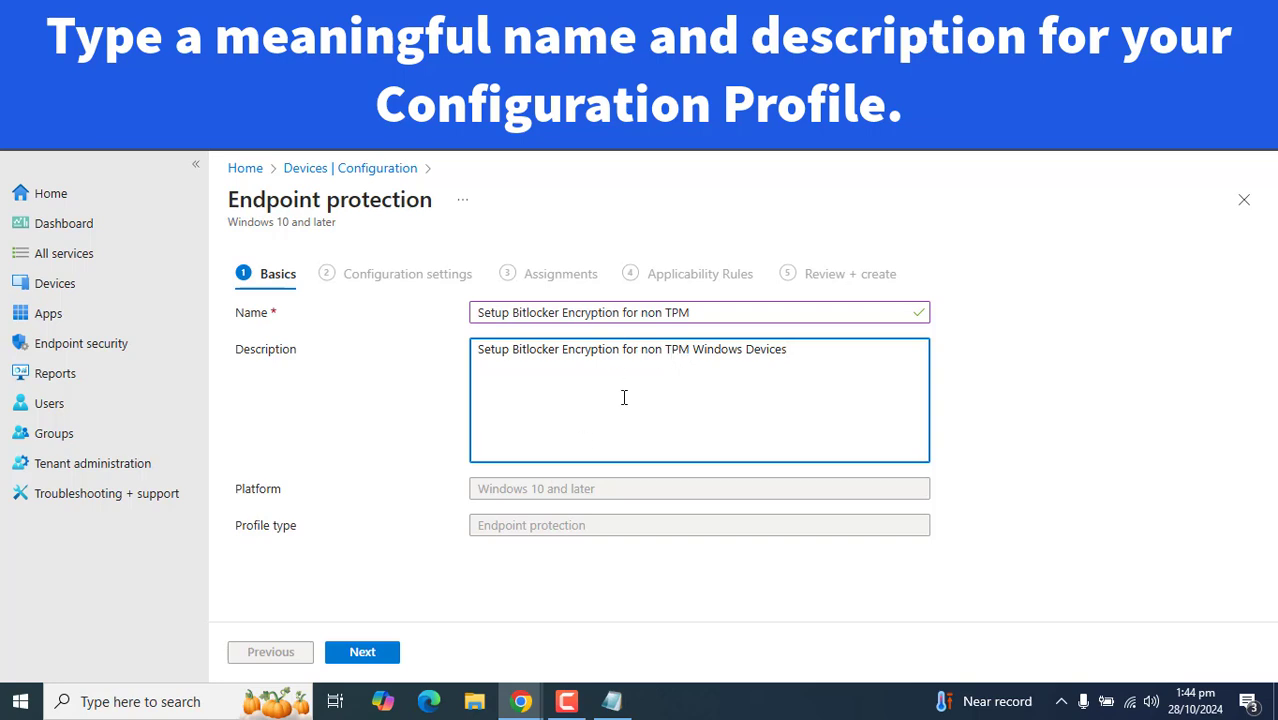
left_click(660, 354)
left_click(362, 651)
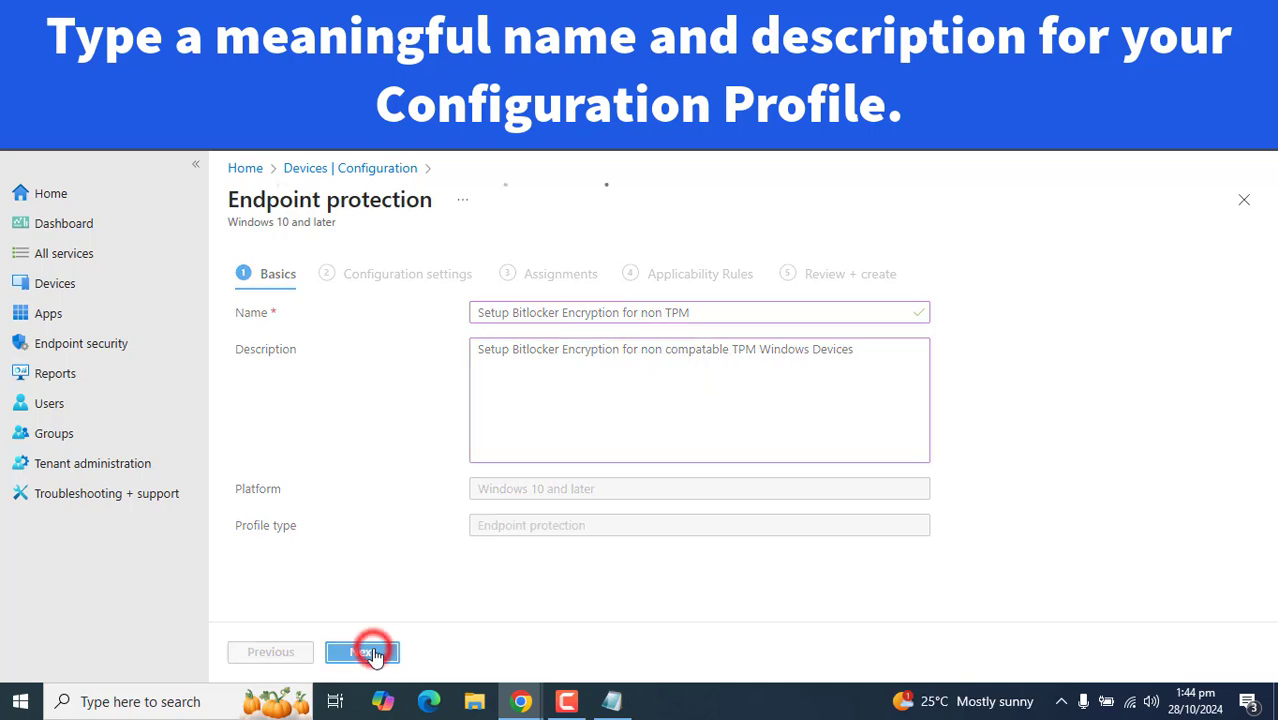
Set Encrypt devices to Require in the Windows Settings of the Windows Encryption category
left_click_drag(1269, 349, 1269, 381)
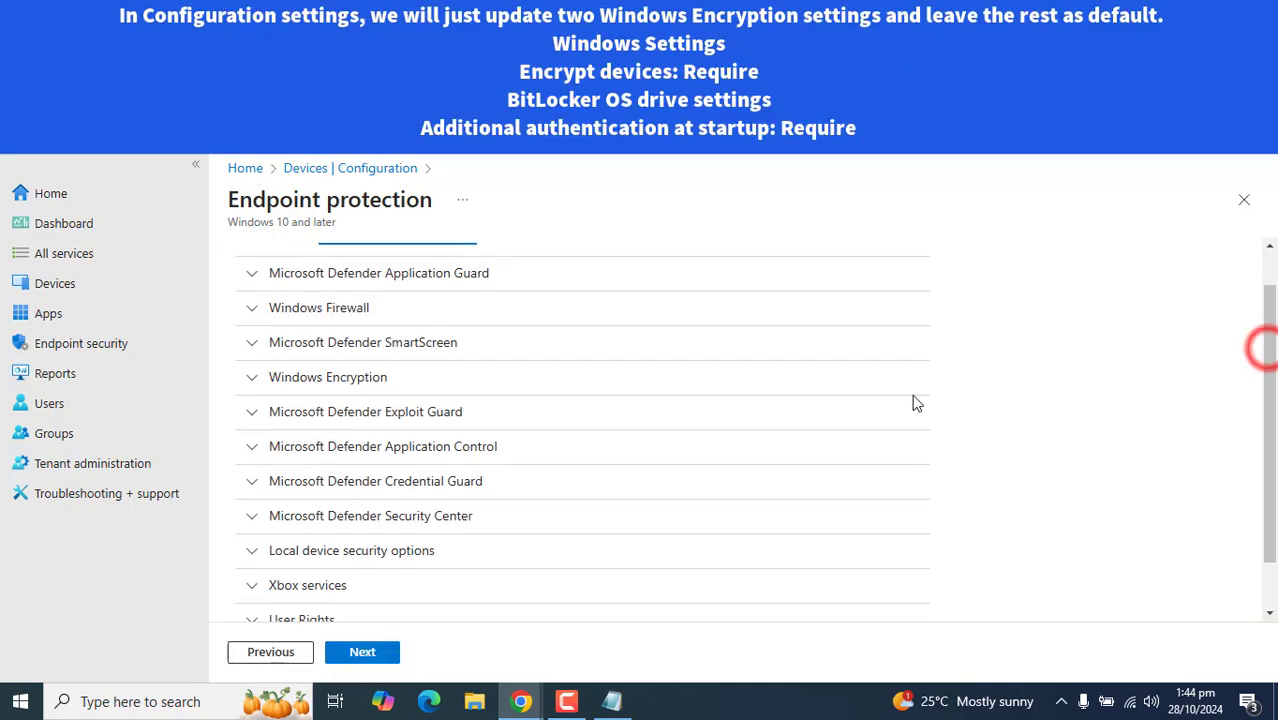
left_click(256, 378)
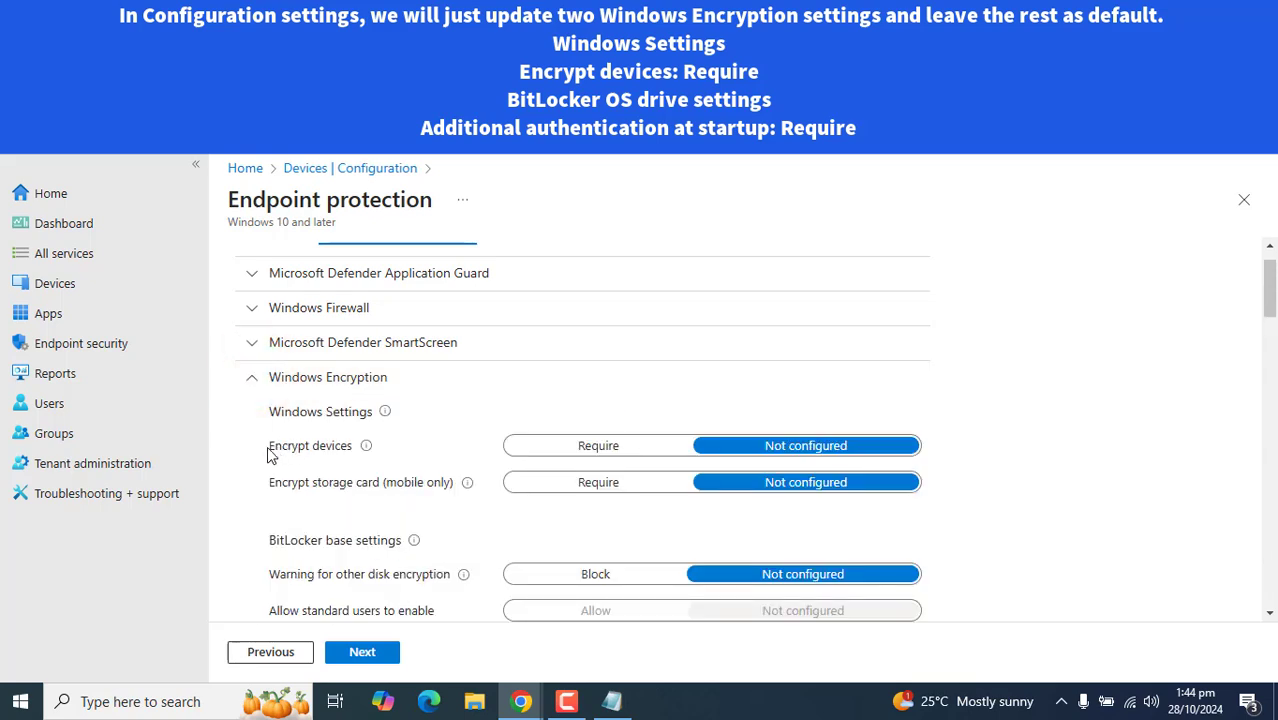
left_click_drag(268, 447, 356, 450)
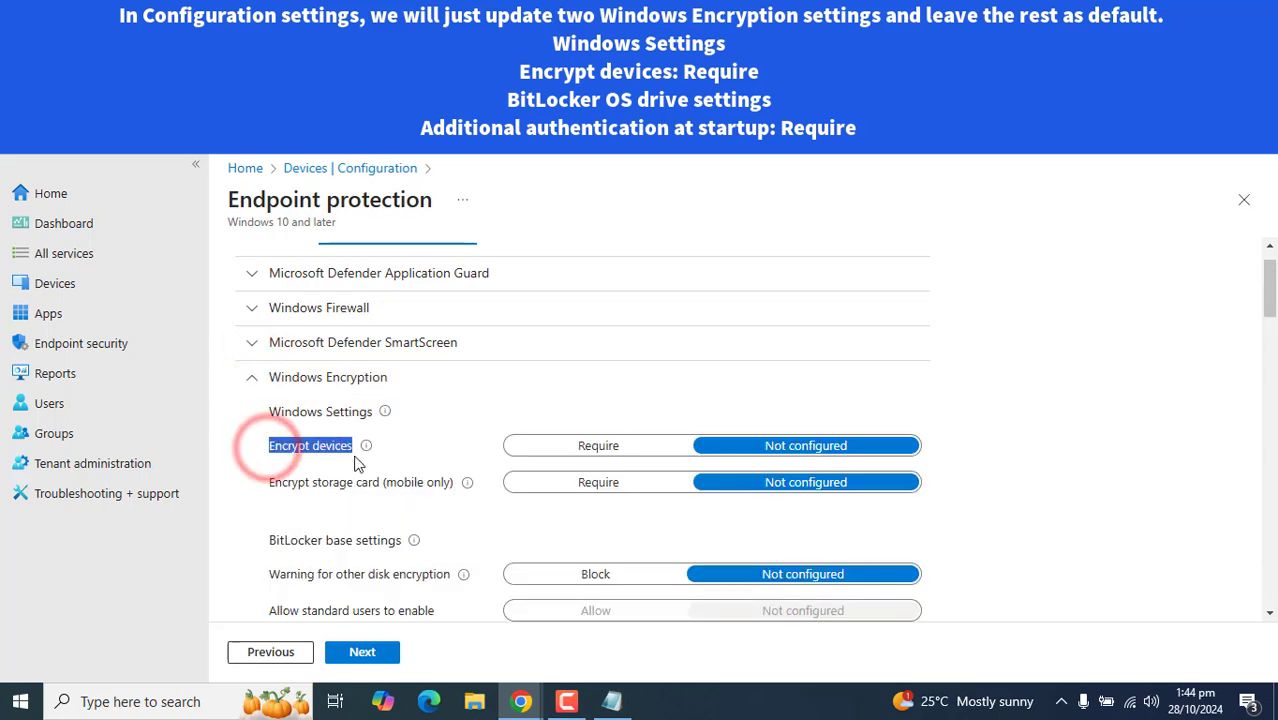
left_click(585, 456)
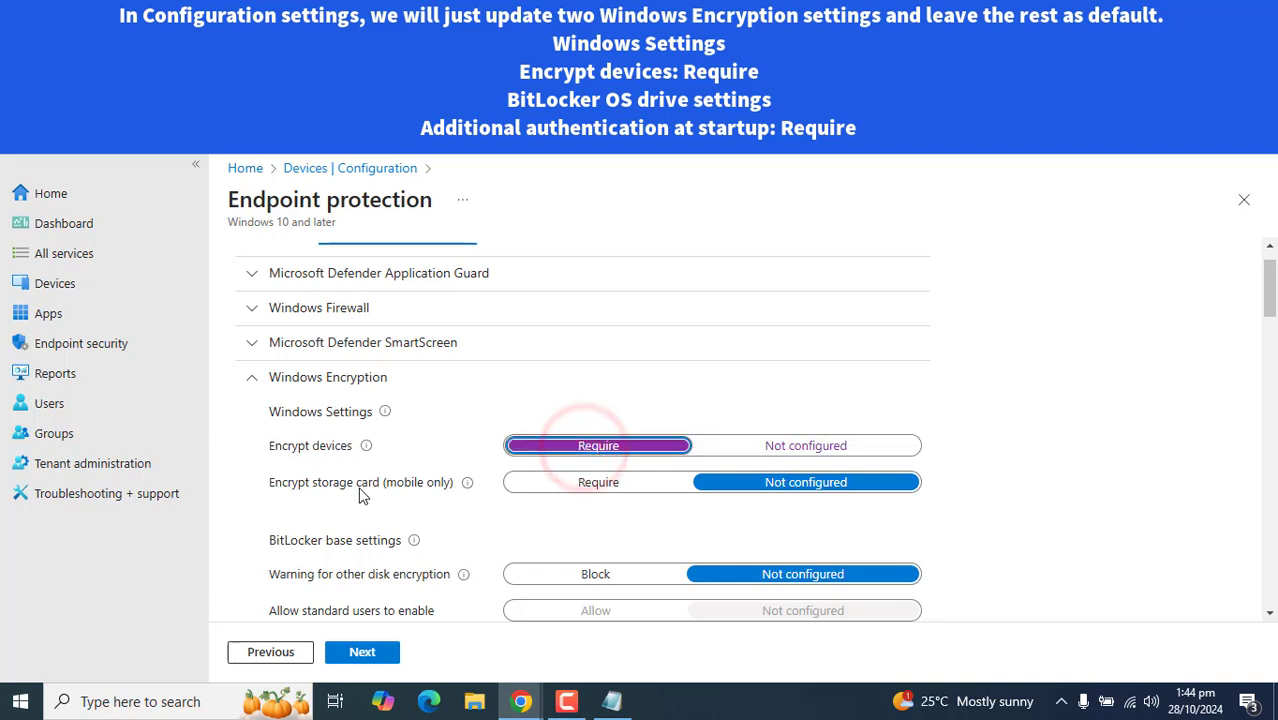
mouse_move(367, 450)
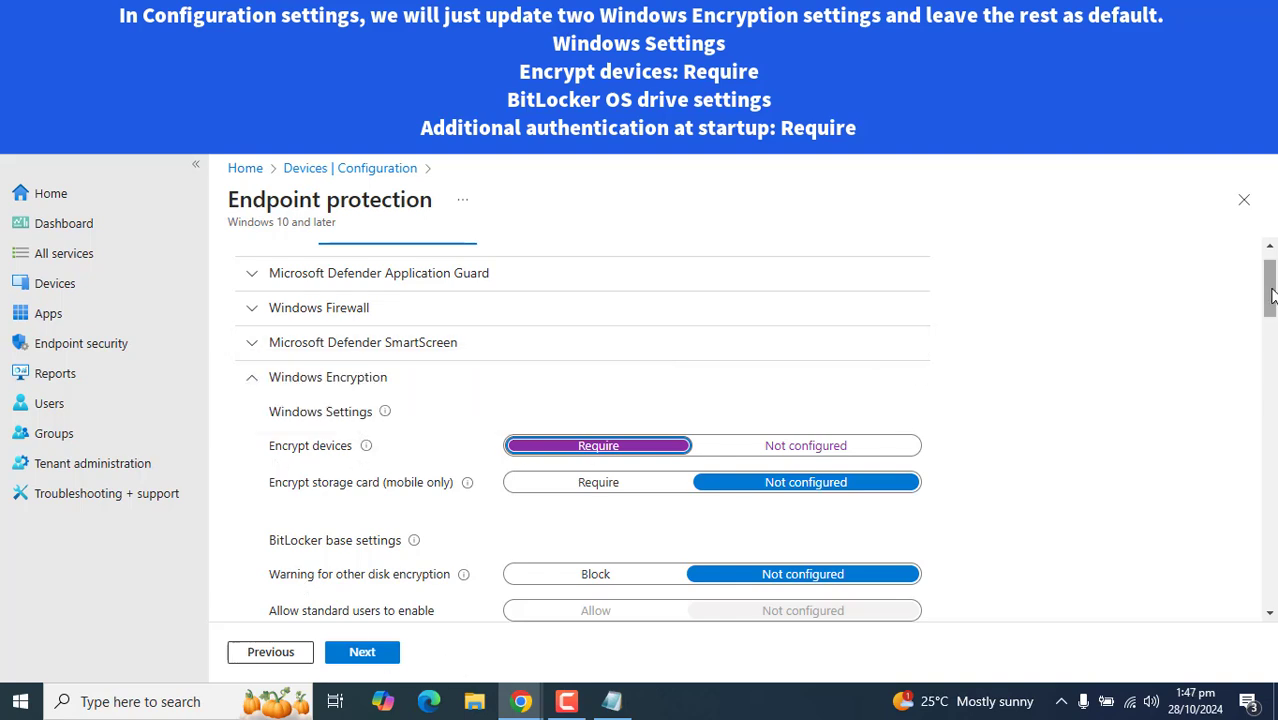
left_click_drag(1268, 283, 1272, 302)
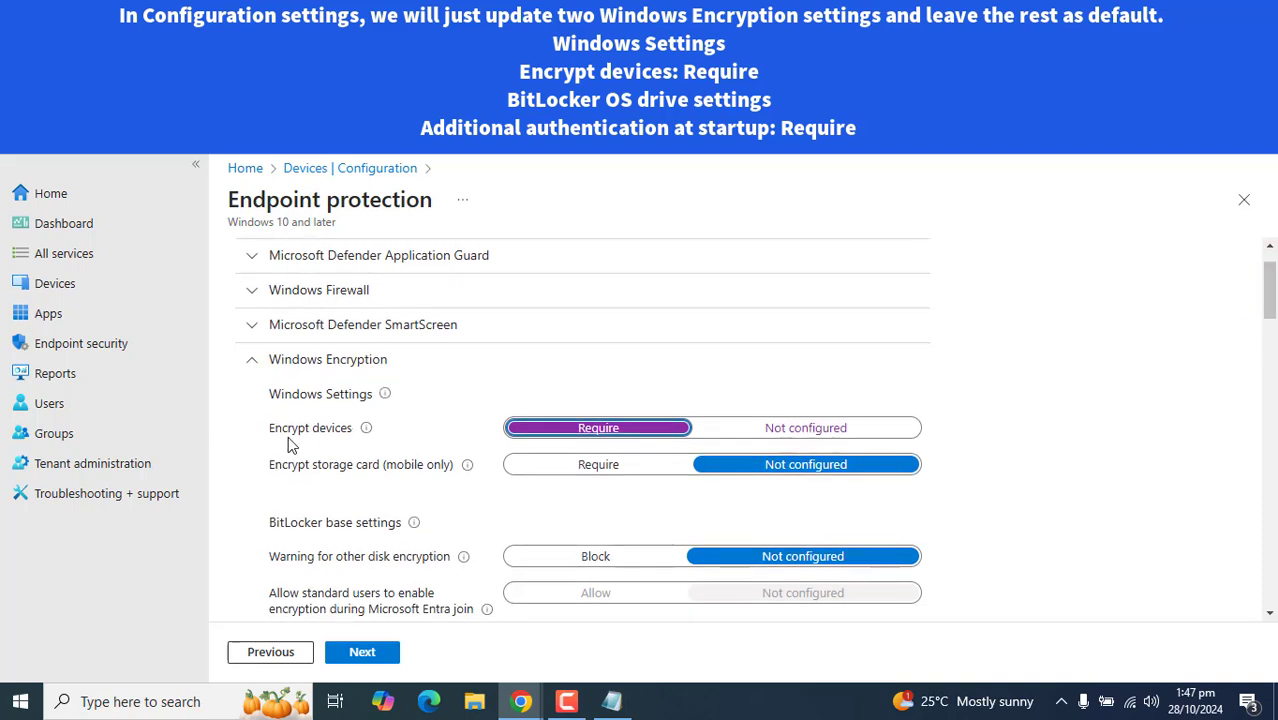
left_click_drag(290, 446, 352, 430)
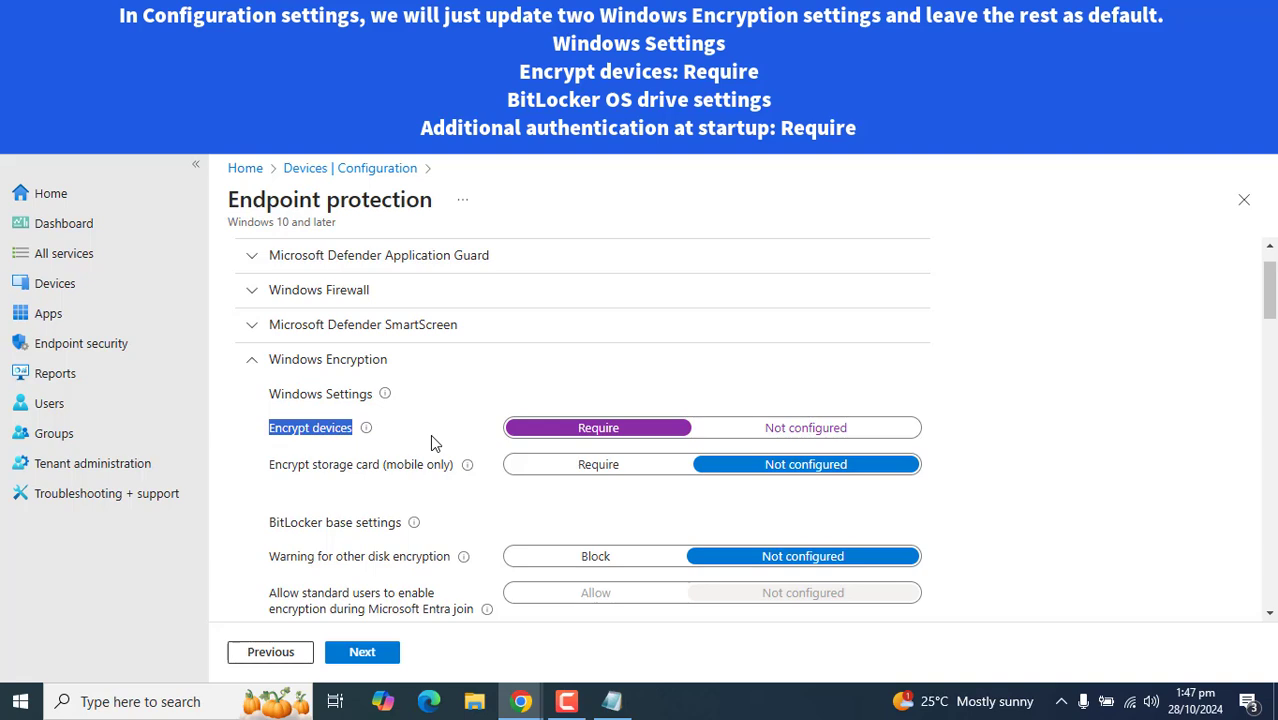
left_click(543, 521)
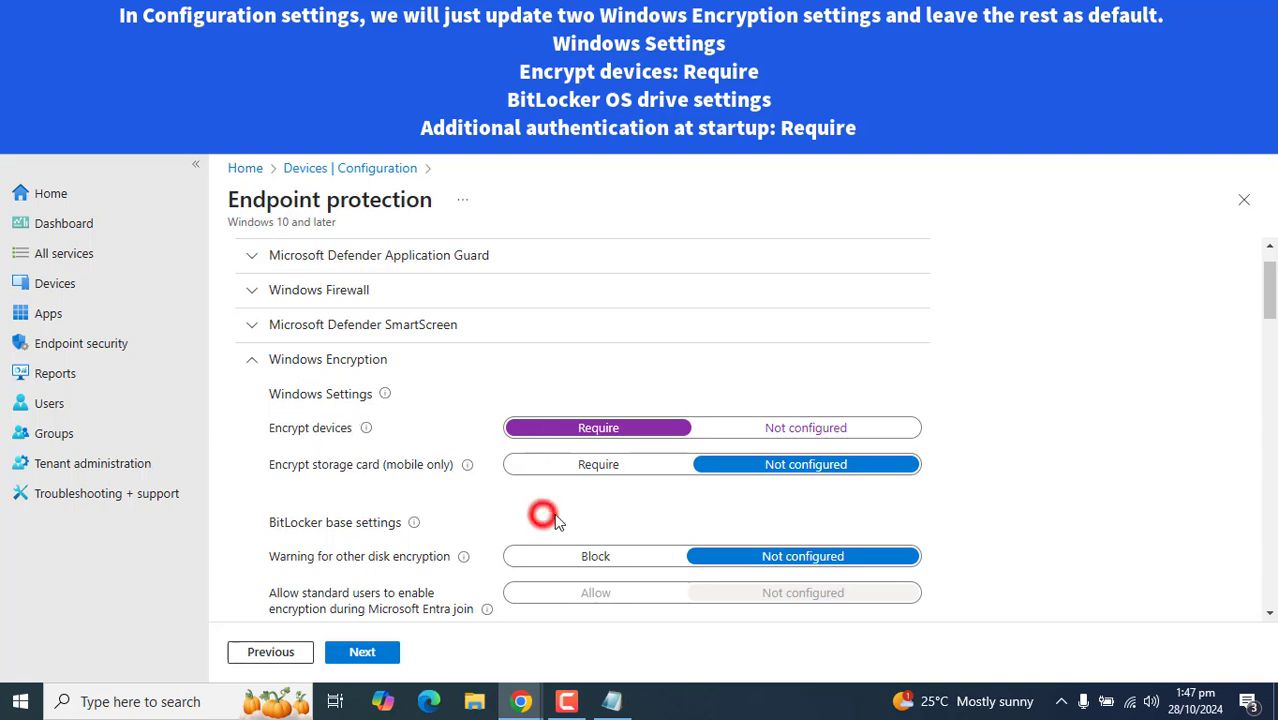
Set Additional authentication at startup to Require in the BitLocker OS drive settings and continue to the assignments
left_click_drag(1268, 300, 1273, 358)
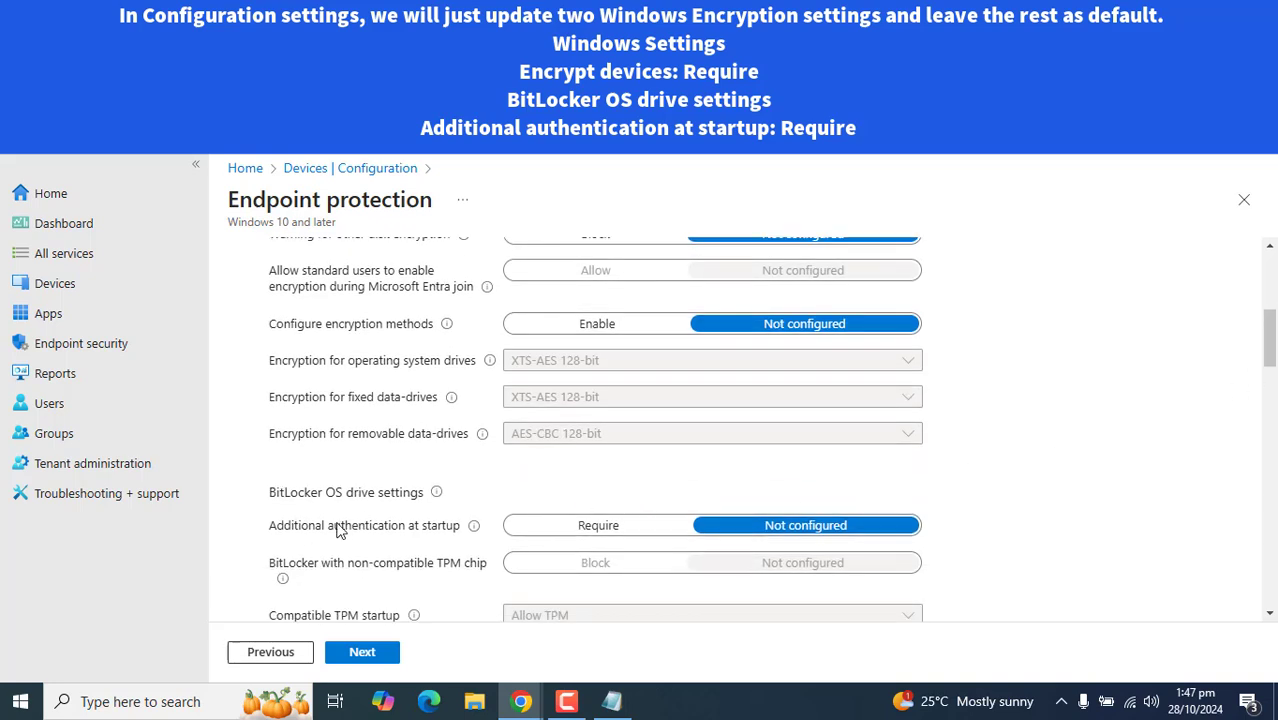
left_click_drag(276, 528, 383, 538)
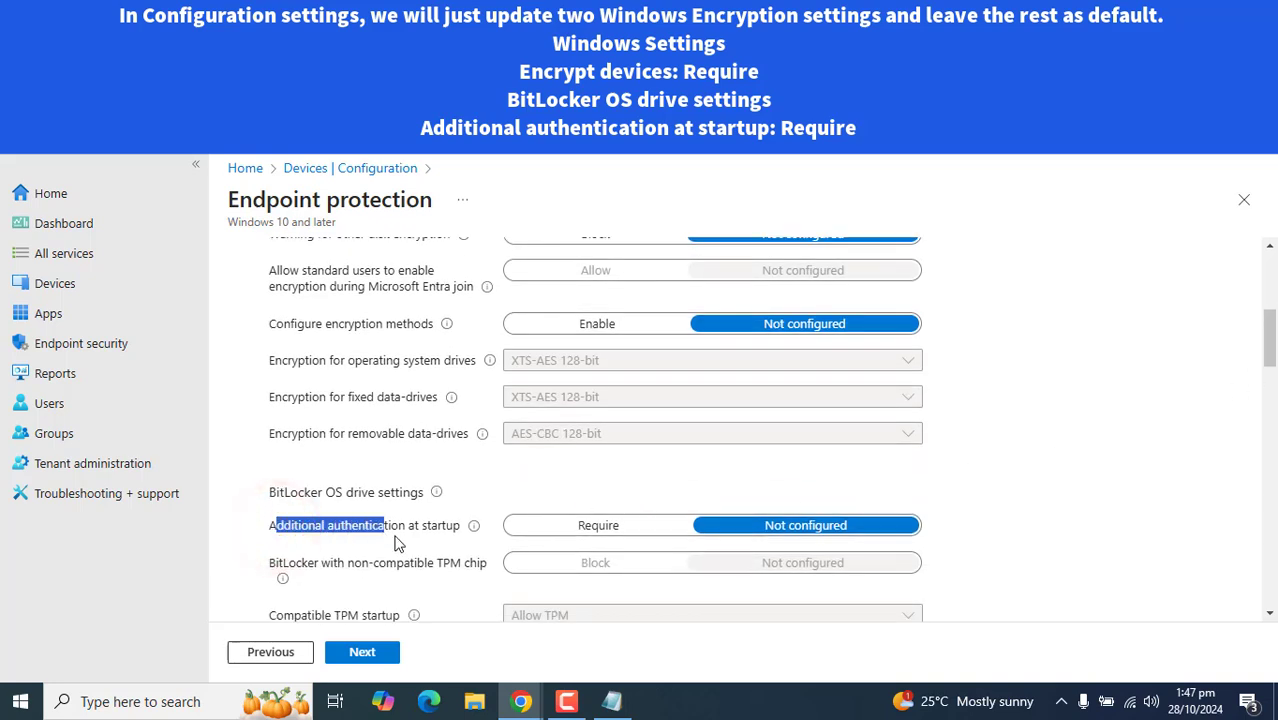
left_click(583, 531)
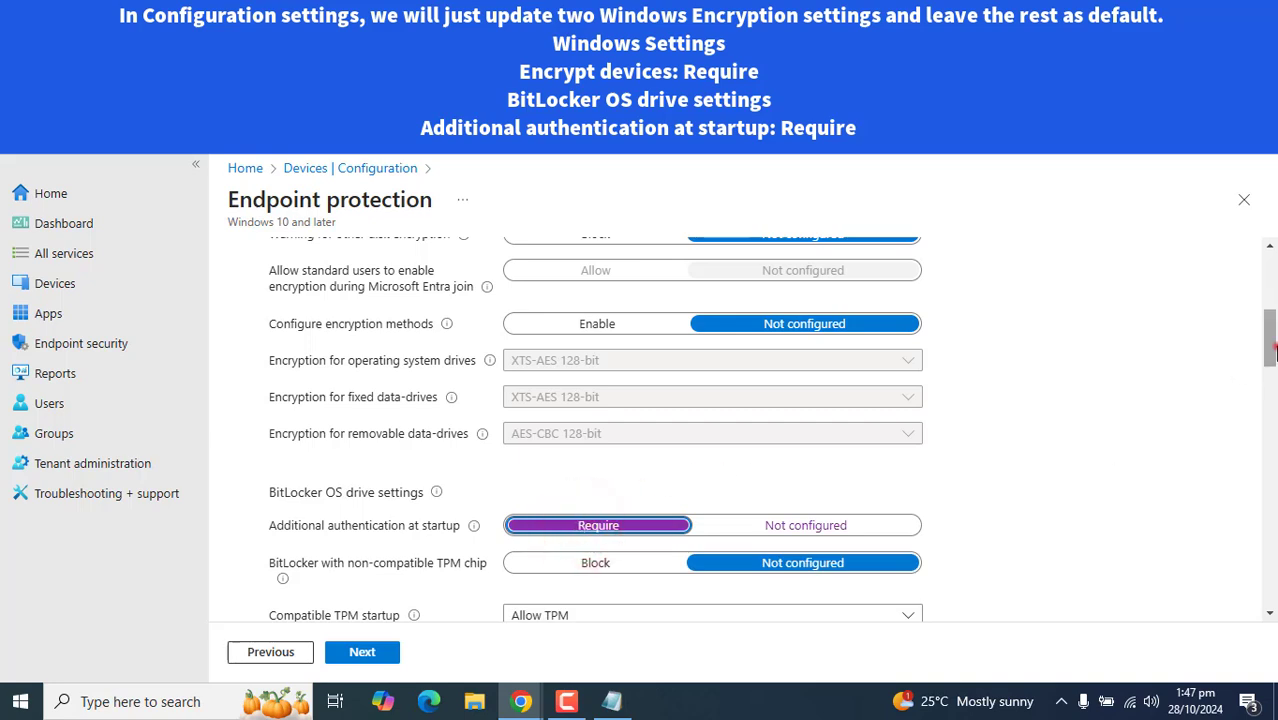
scroll(1268, 355, "down", 1)
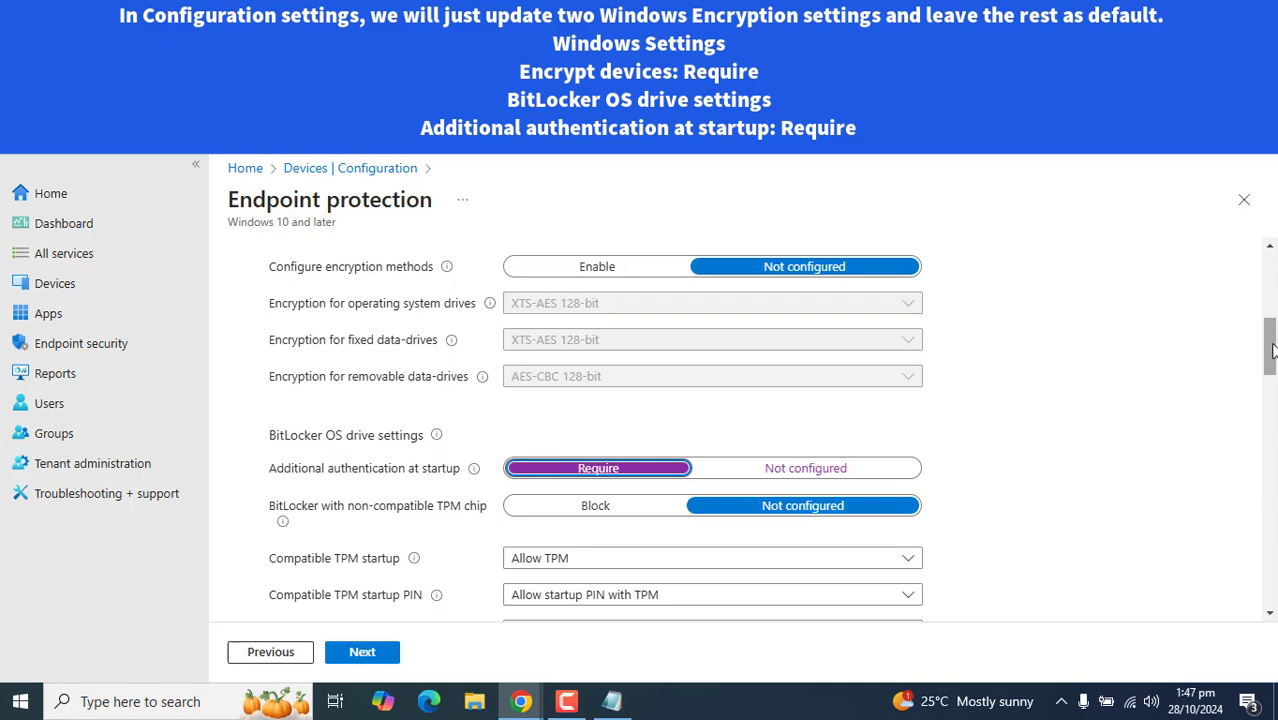
left_click_drag(1272, 350, 1270, 422)
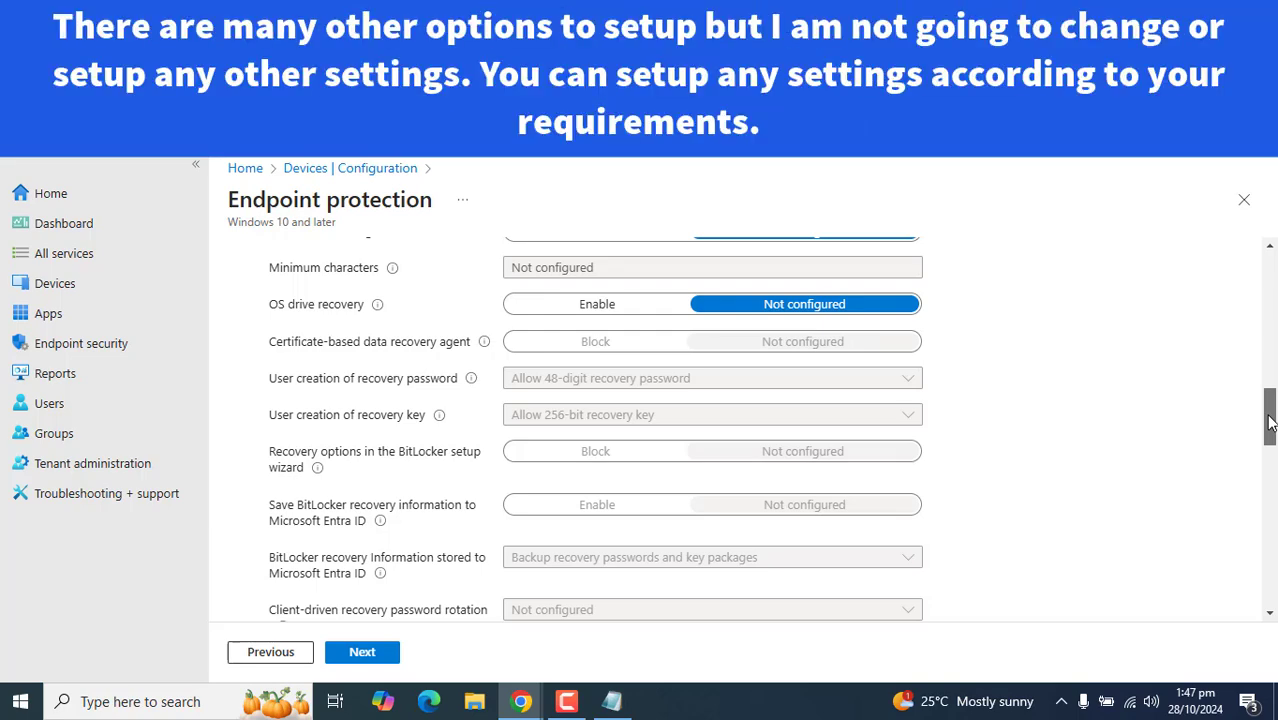
left_click_drag(1270, 422, 1089, 518)
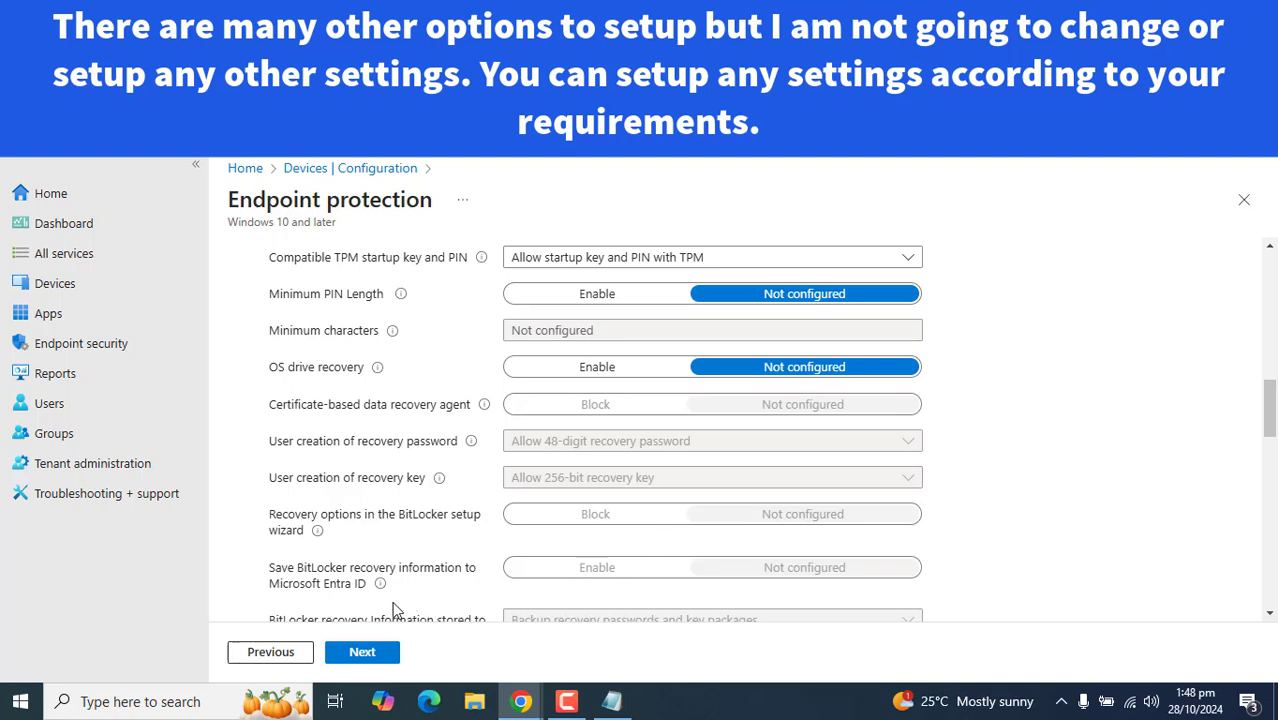
left_click(362, 655)
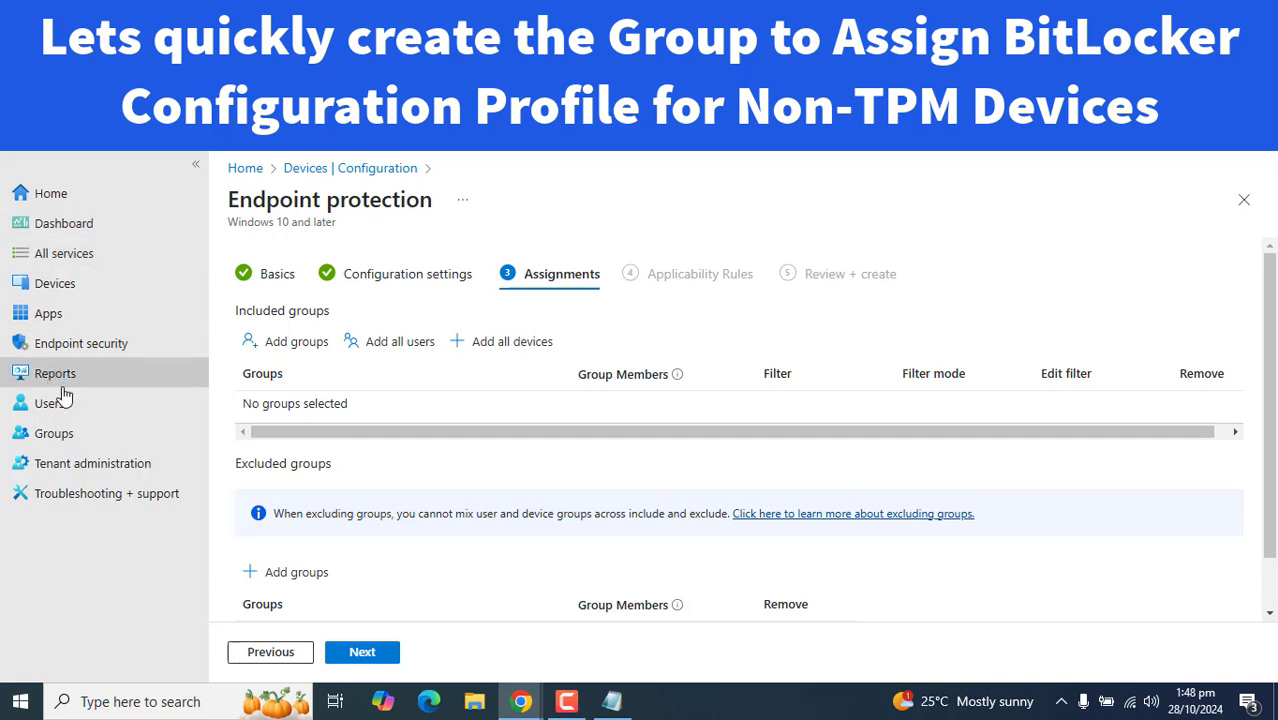
Create a group with Assigned membership, using "Bitlocker Encryption without TPM" as both its name and description
left_click(60, 434)
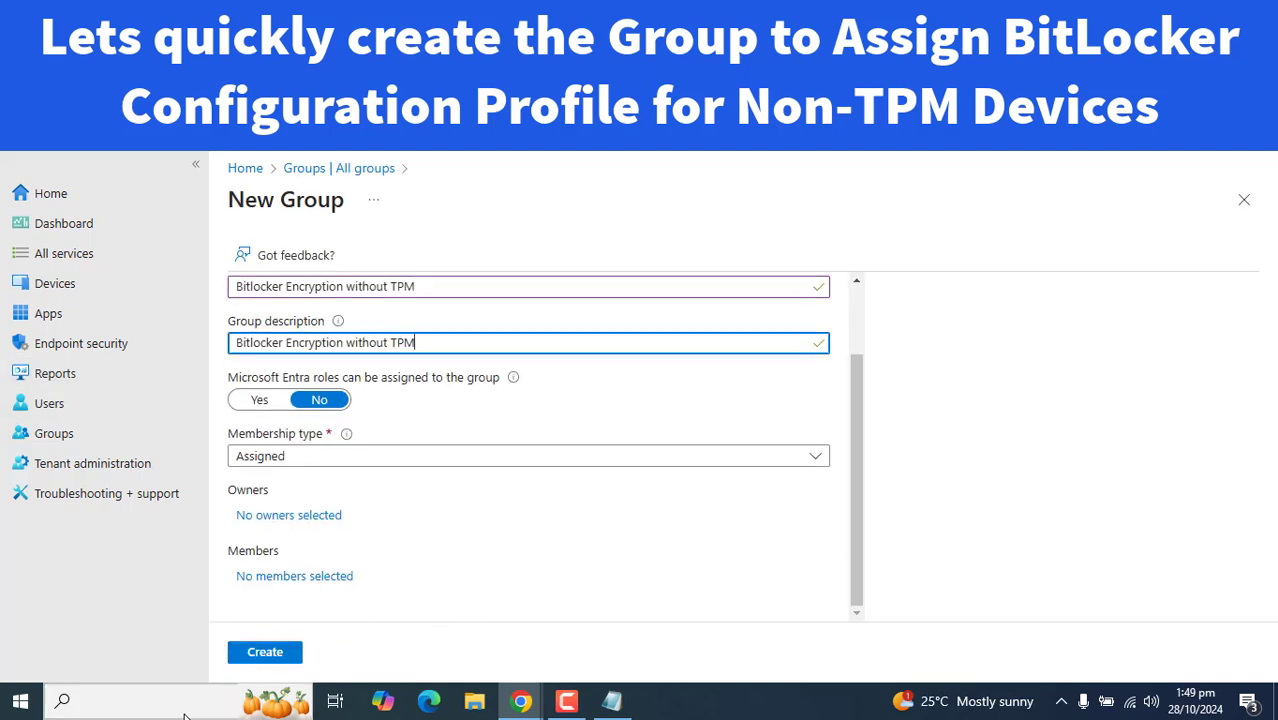
left_click_drag(397, 573, 220, 551)
left_click(436, 602)
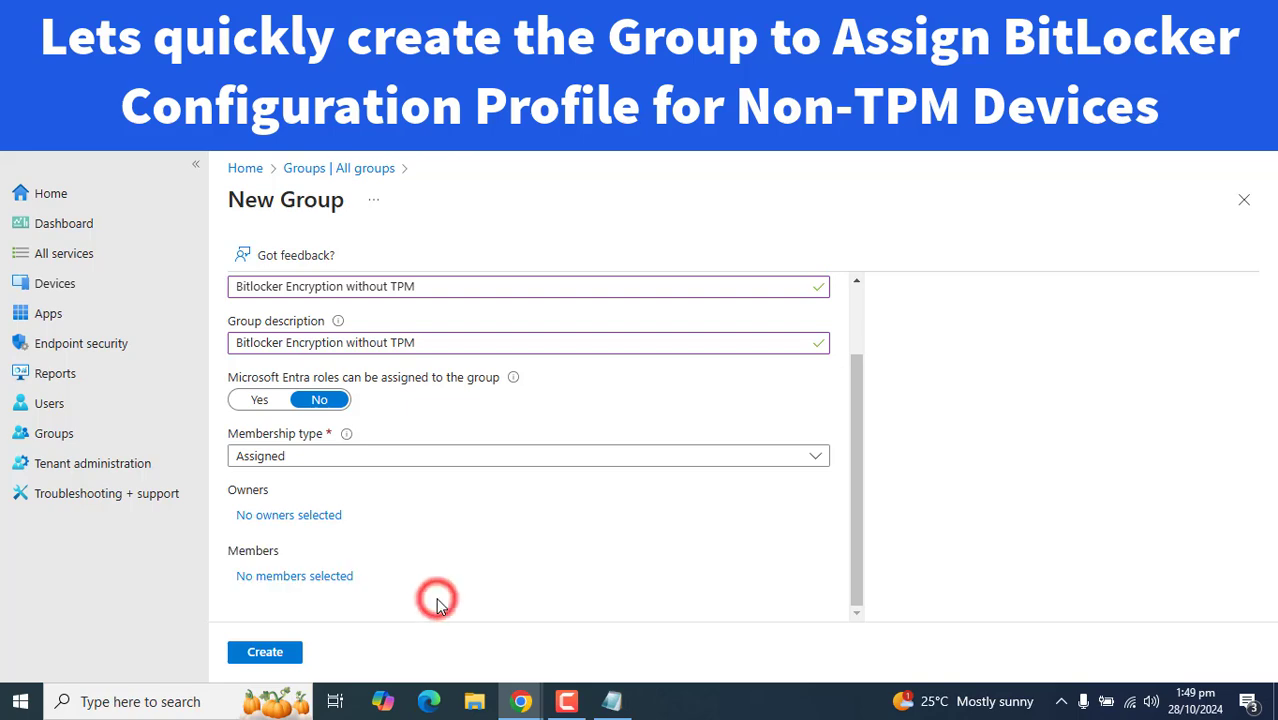
left_click(258, 653)
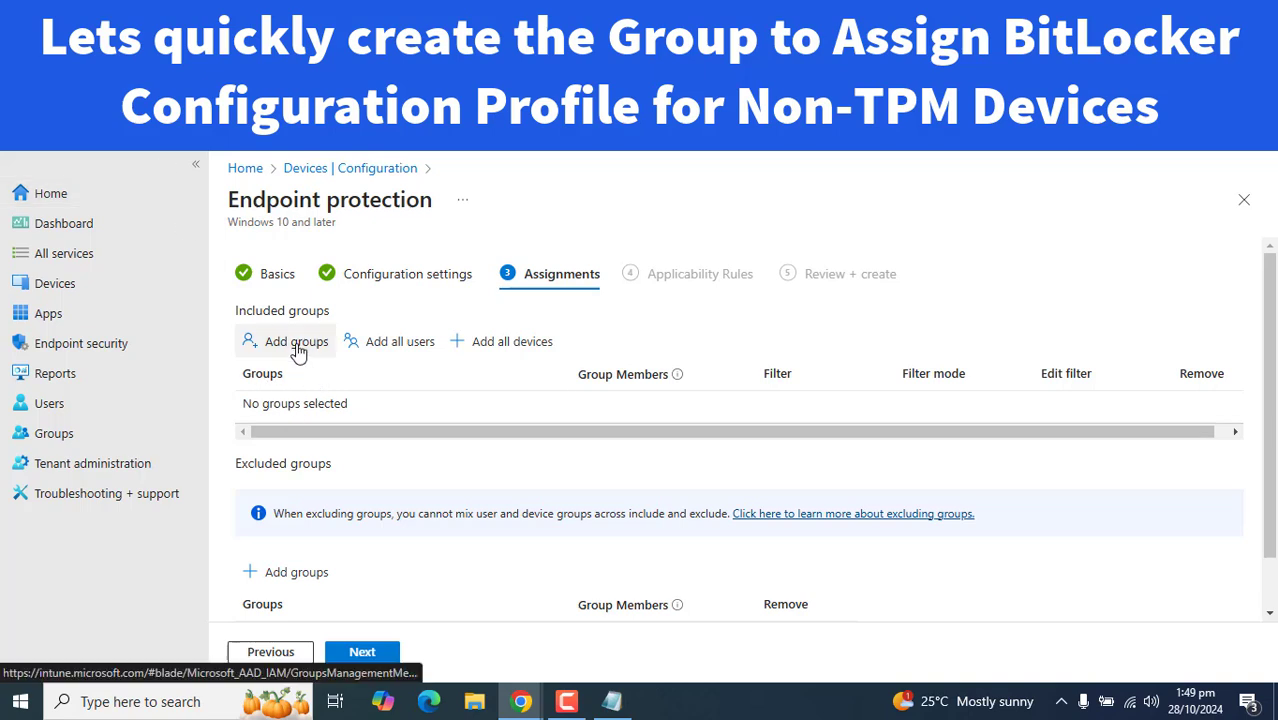
Add the Bitlocker Encryption without TPM group to the profile's included groups
left_click(297, 345)
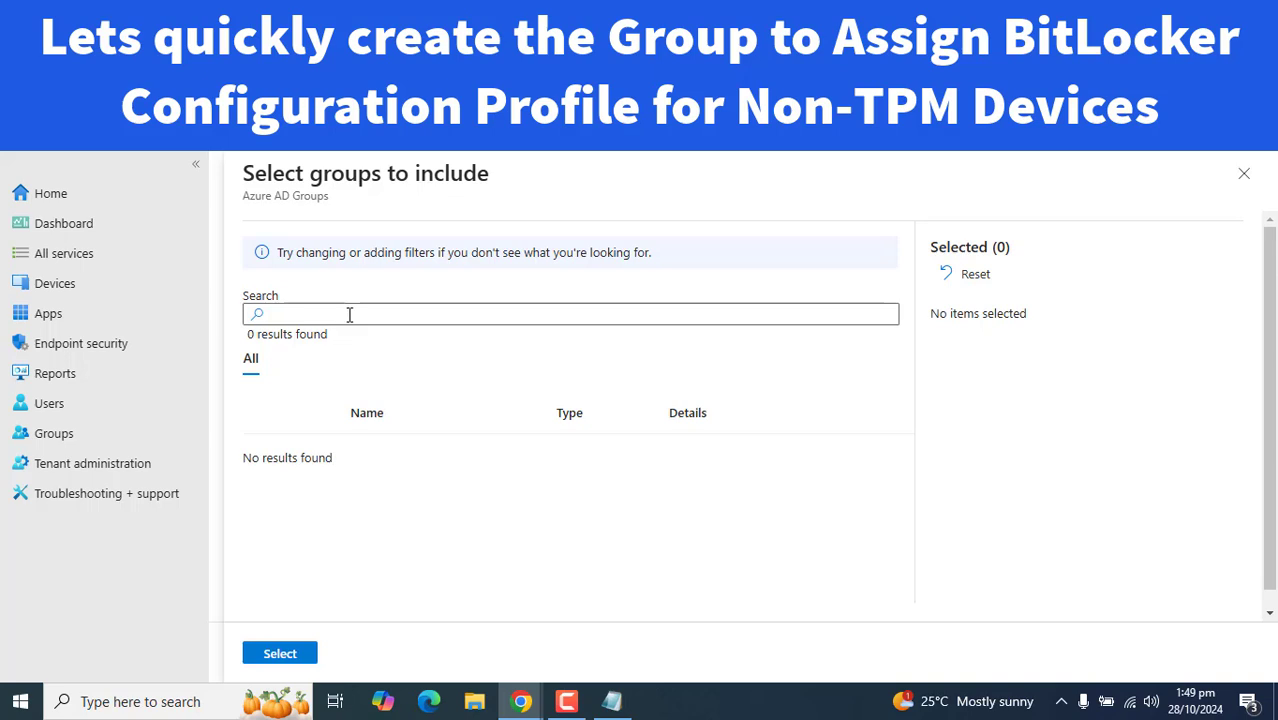
left_click(302, 358)
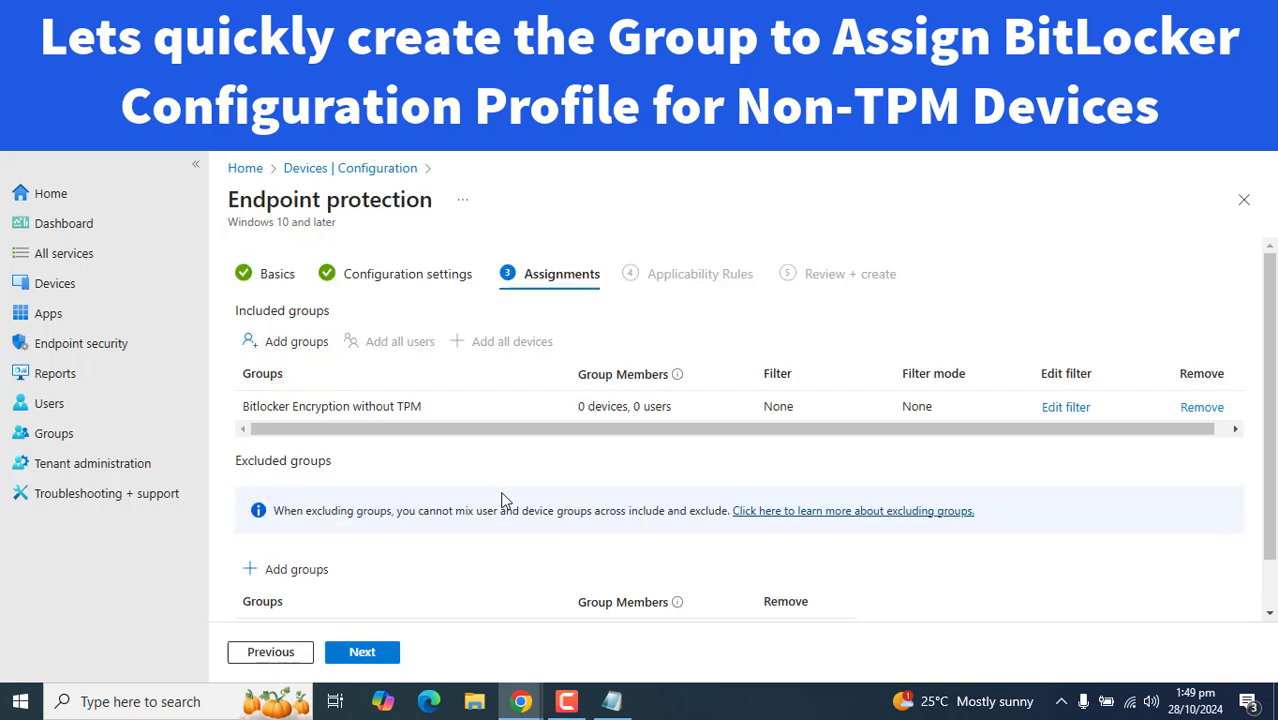
Continue from the assignments to the review without excluding groups or adding any applicability rules
left_click_drag(1269, 327, 1234, 484)
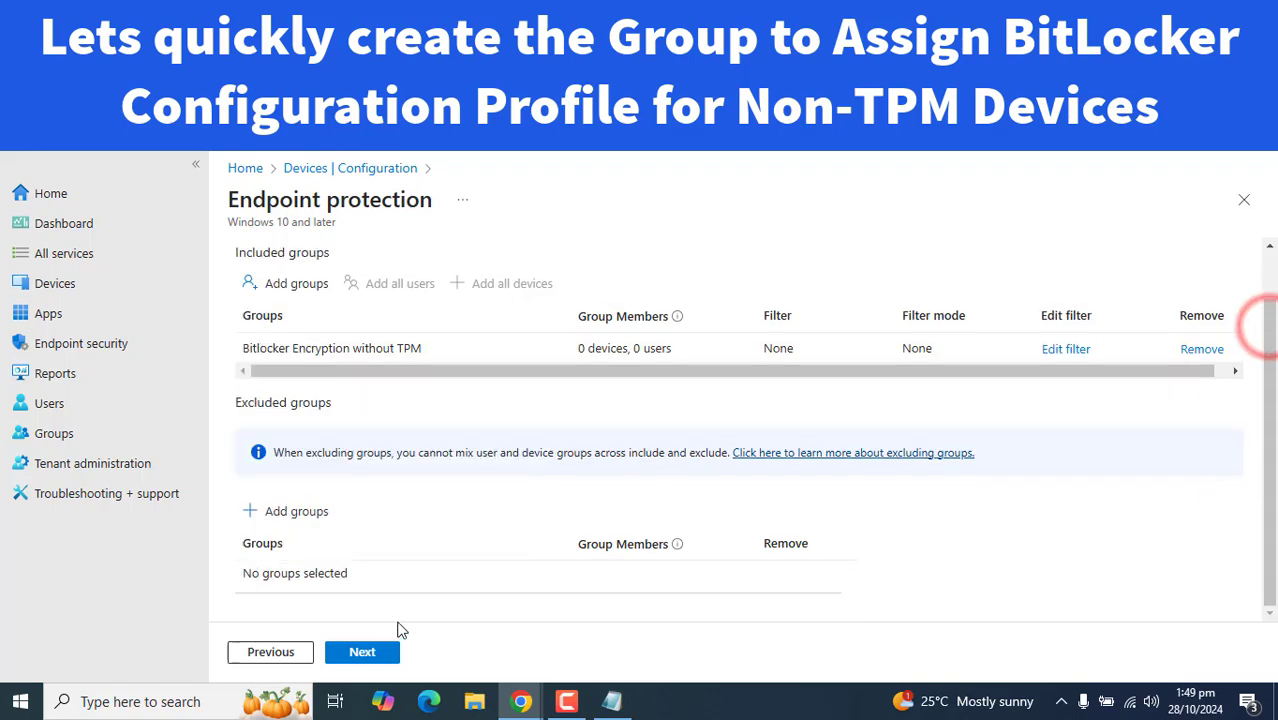
left_click(379, 648)
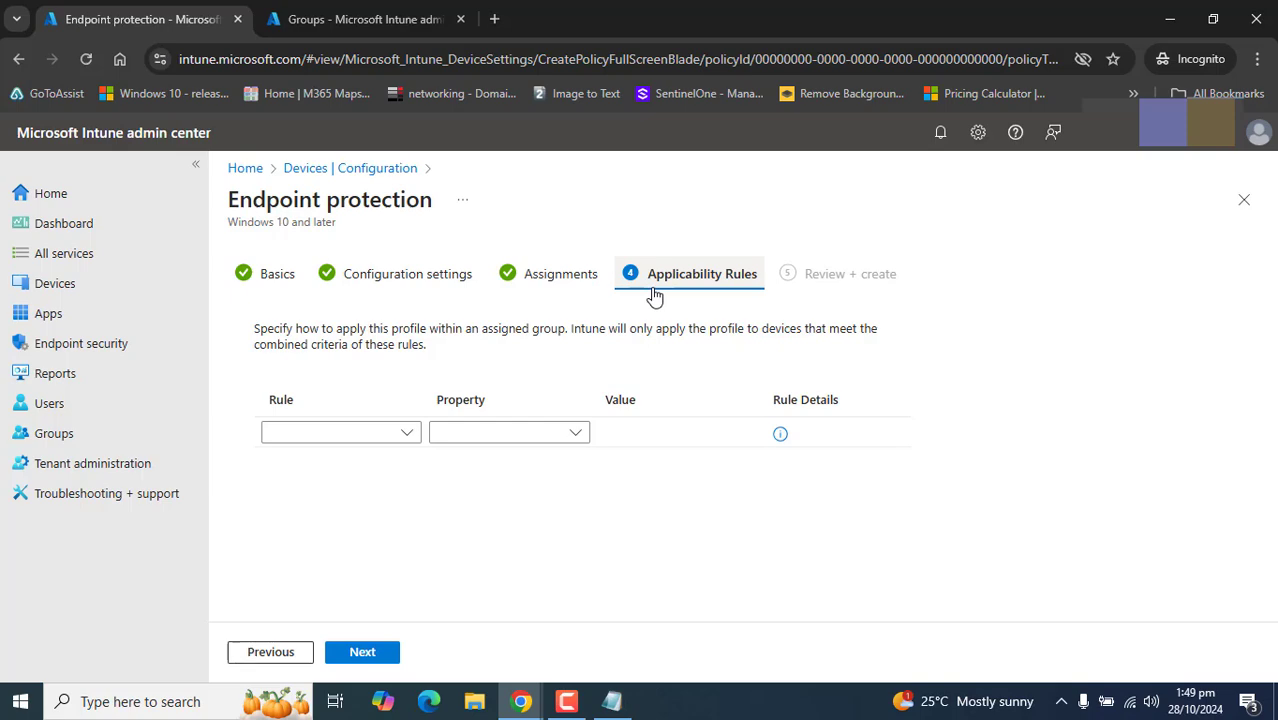
left_click(376, 658)
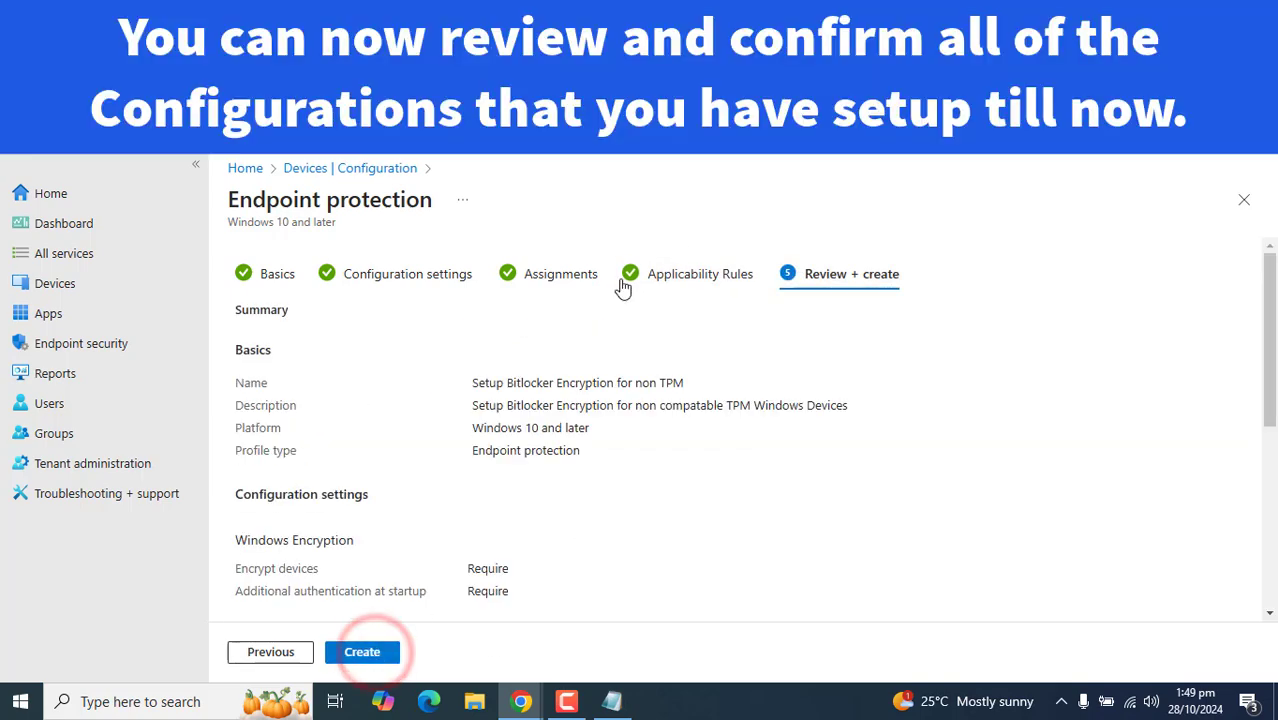
Review the profile summary, including the Windows Encryption settings, and create the profile
mouse_move(1271, 316)
left_mouse_down()
mouse_move(1215, 670)
mouse_move(1266, 308)
left_mouse_up()
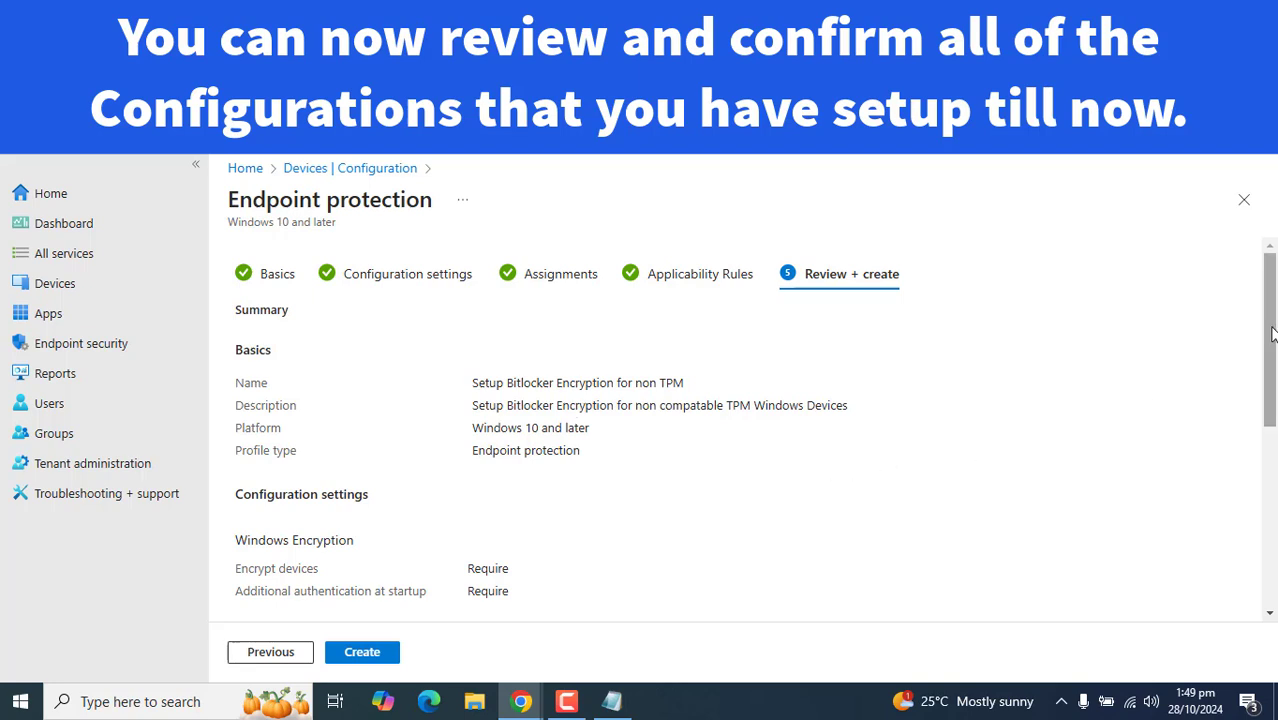
left_click_drag(1268, 328, 1270, 365)
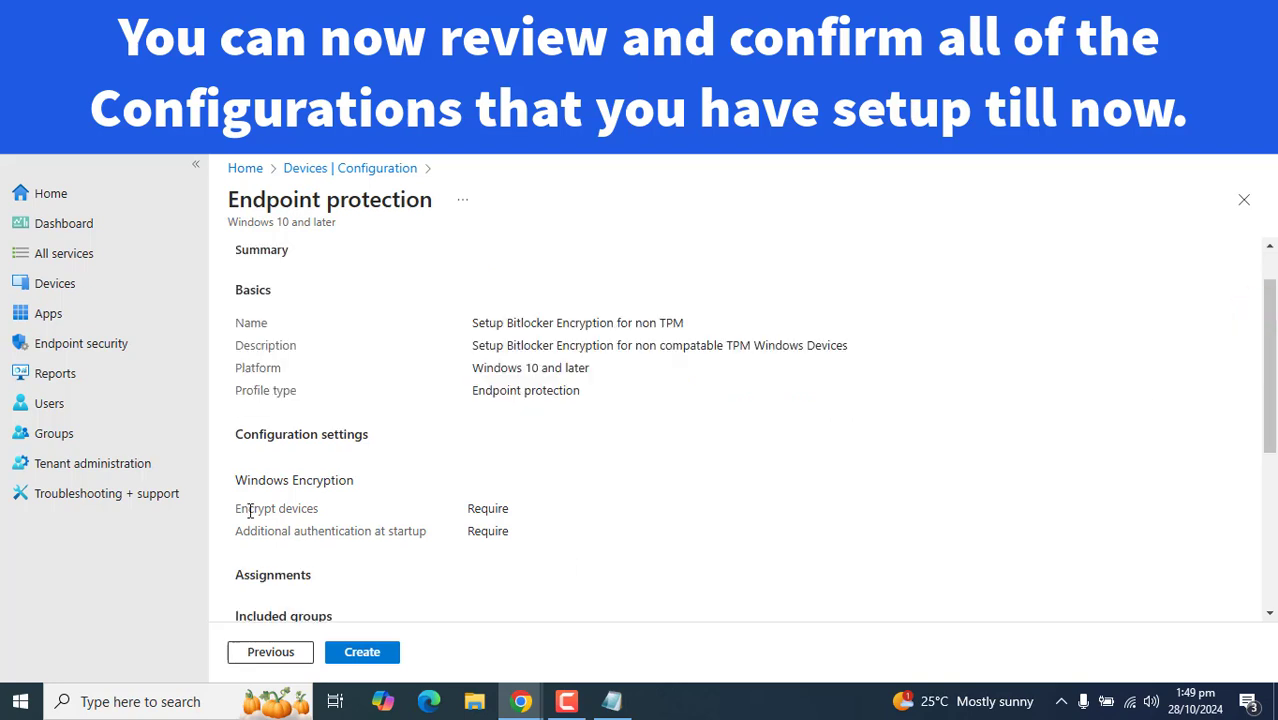
left_click_drag(238, 485, 514, 542)
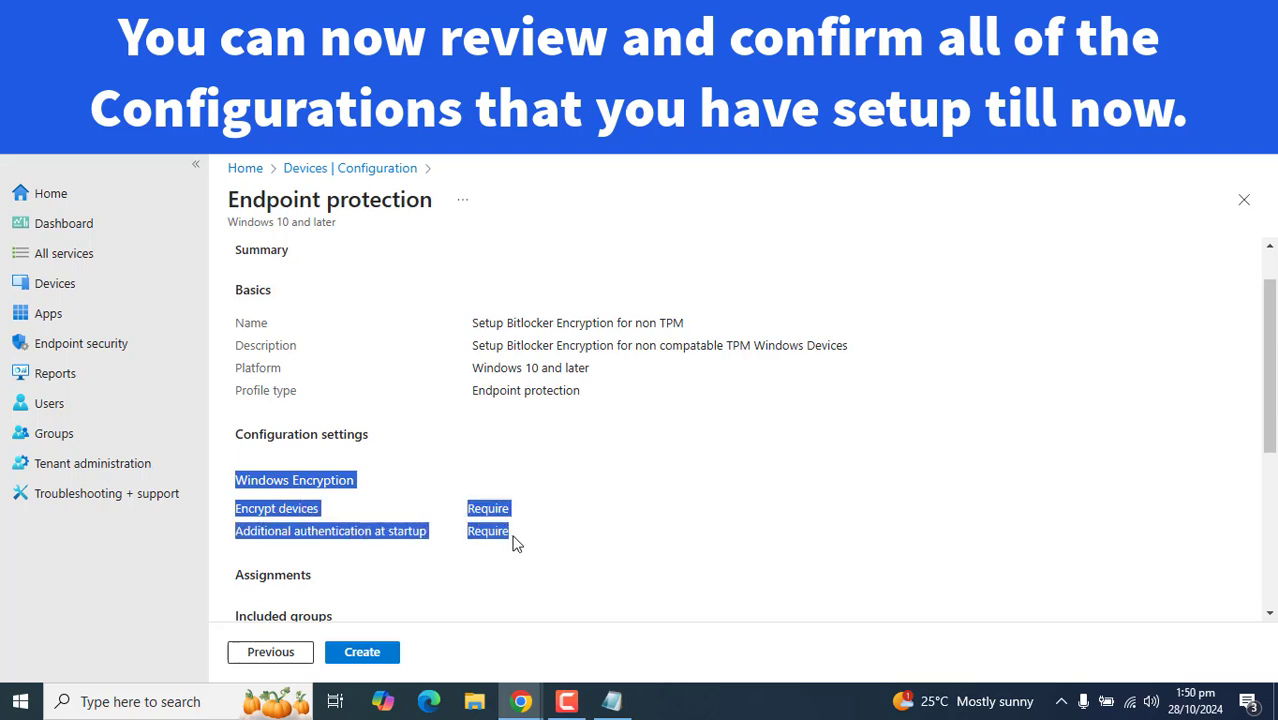
left_click(595, 538)
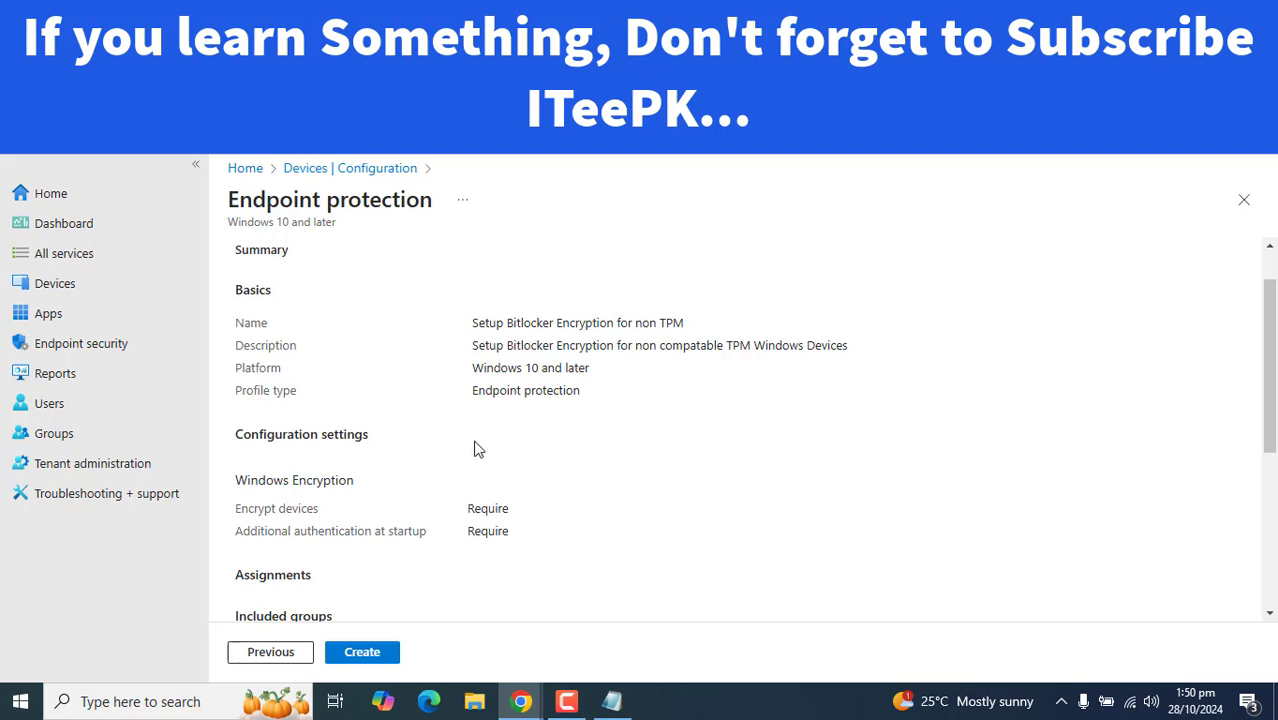
left_click(362, 651)
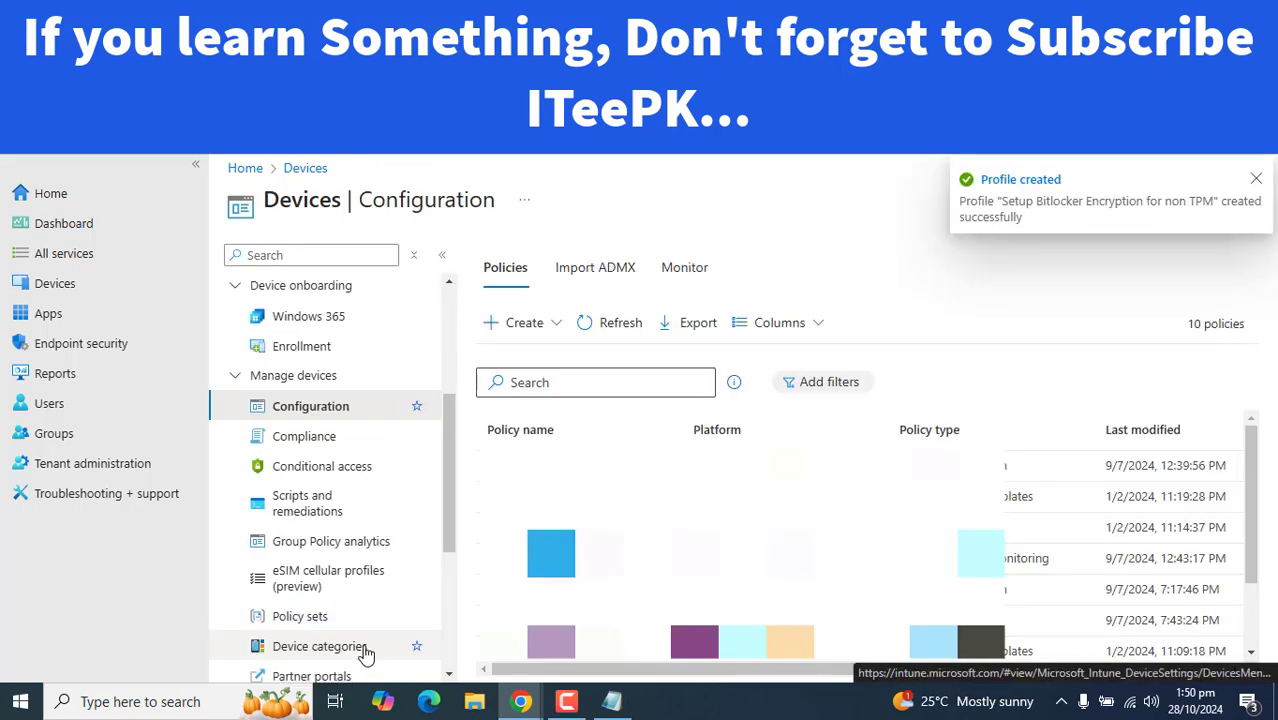
left_click(363, 651)
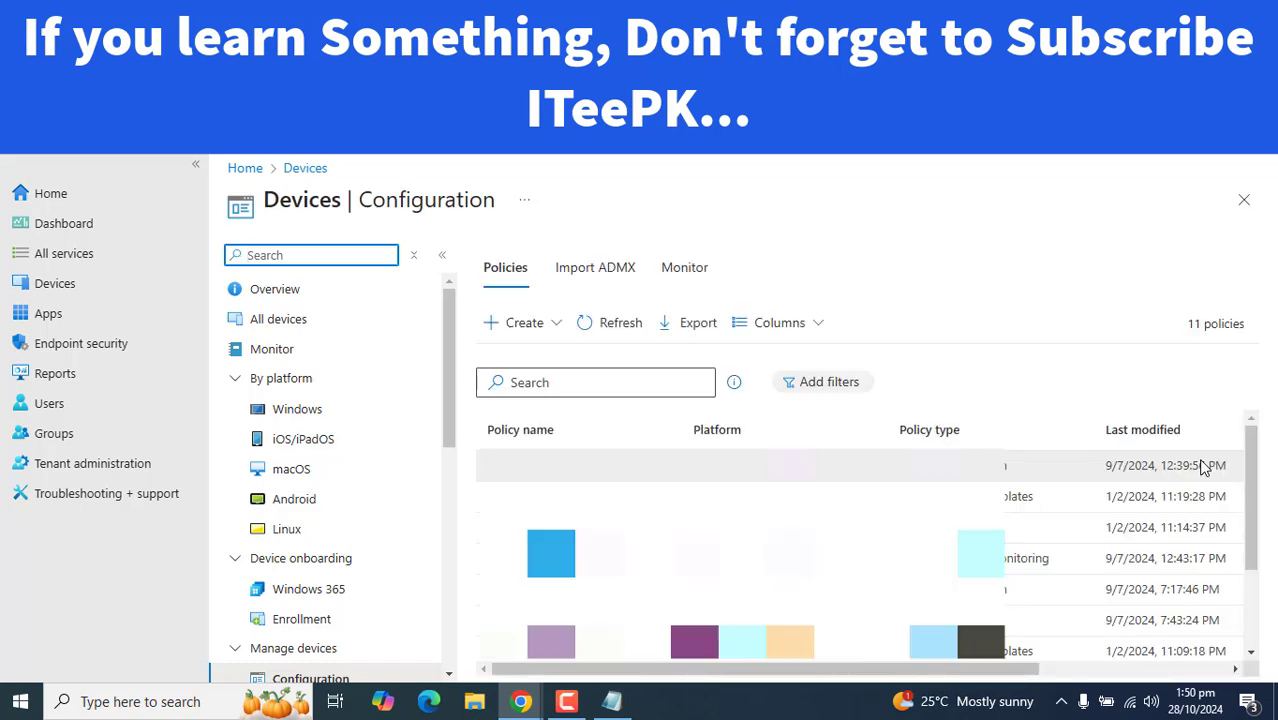
Open the Setup Bitlocker Encryption for non TPM policy and view its device and user check-in report
left_click(1251, 472)
left_click_drag(1251, 472, 1251, 548)
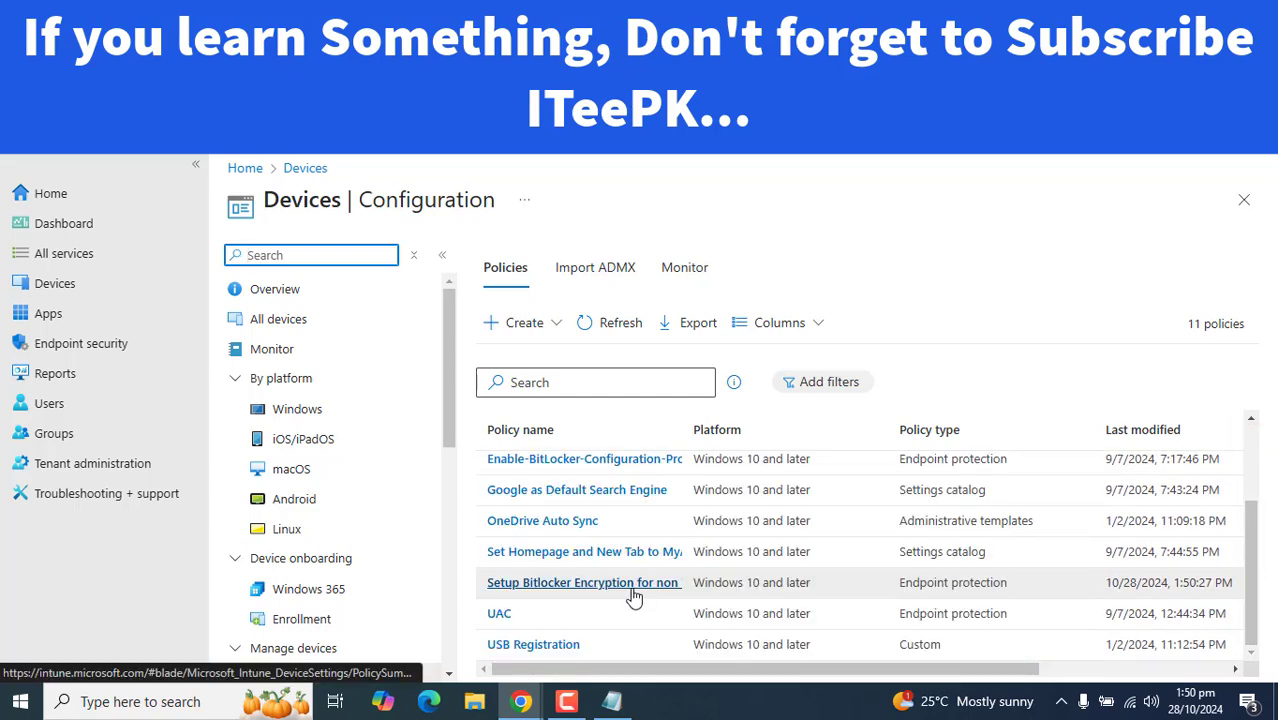
left_click(630, 582)
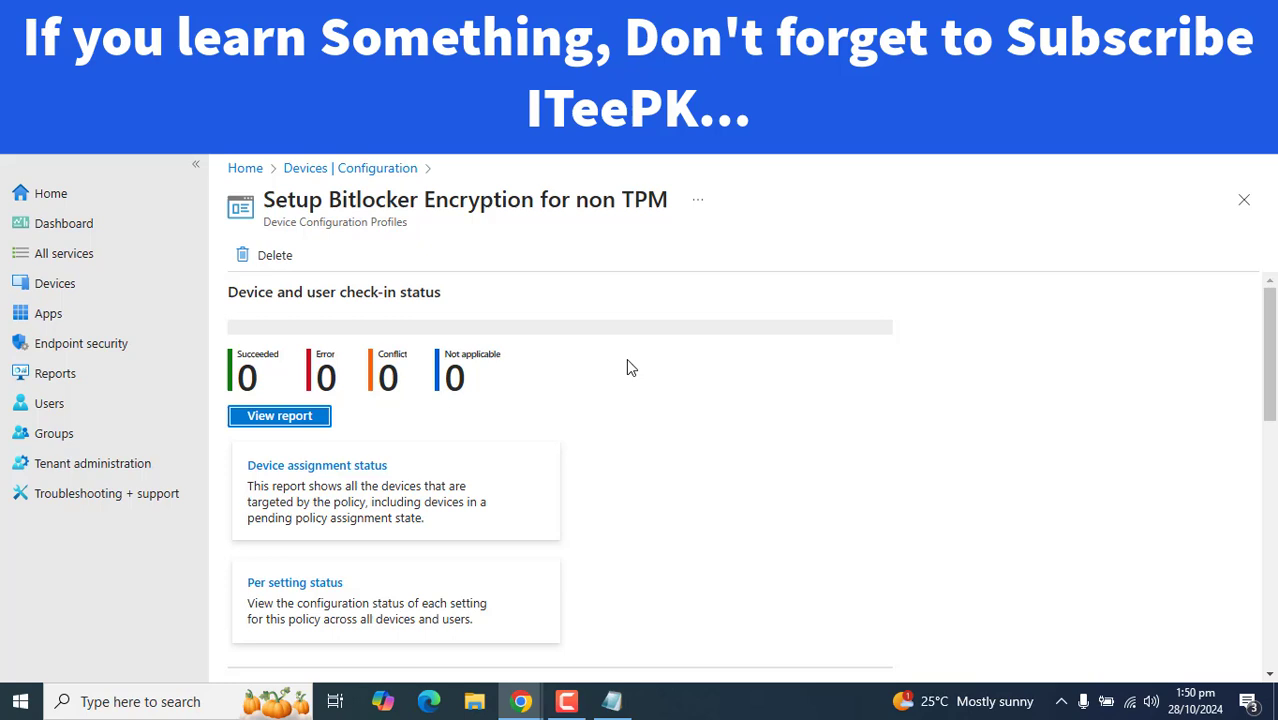
left_click(283, 416)
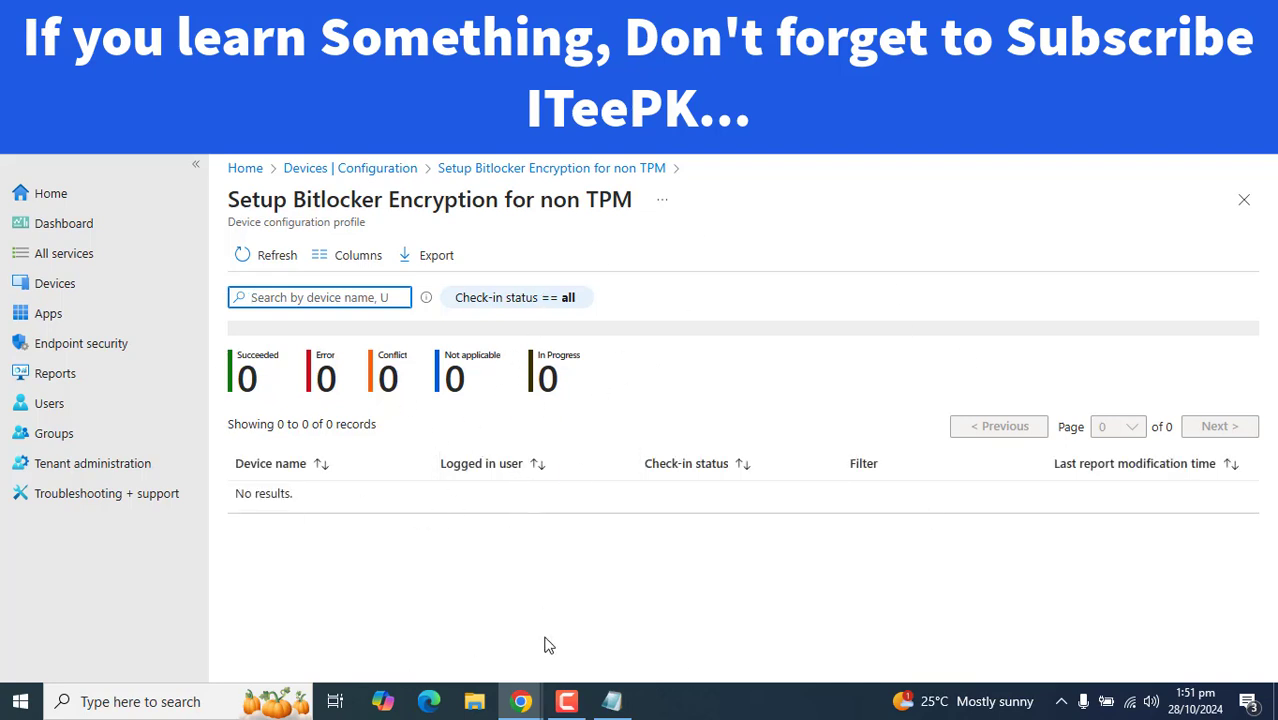
Switch to the Windows desktop and open the image file named 2
left_click(566, 701)
key("super+d")
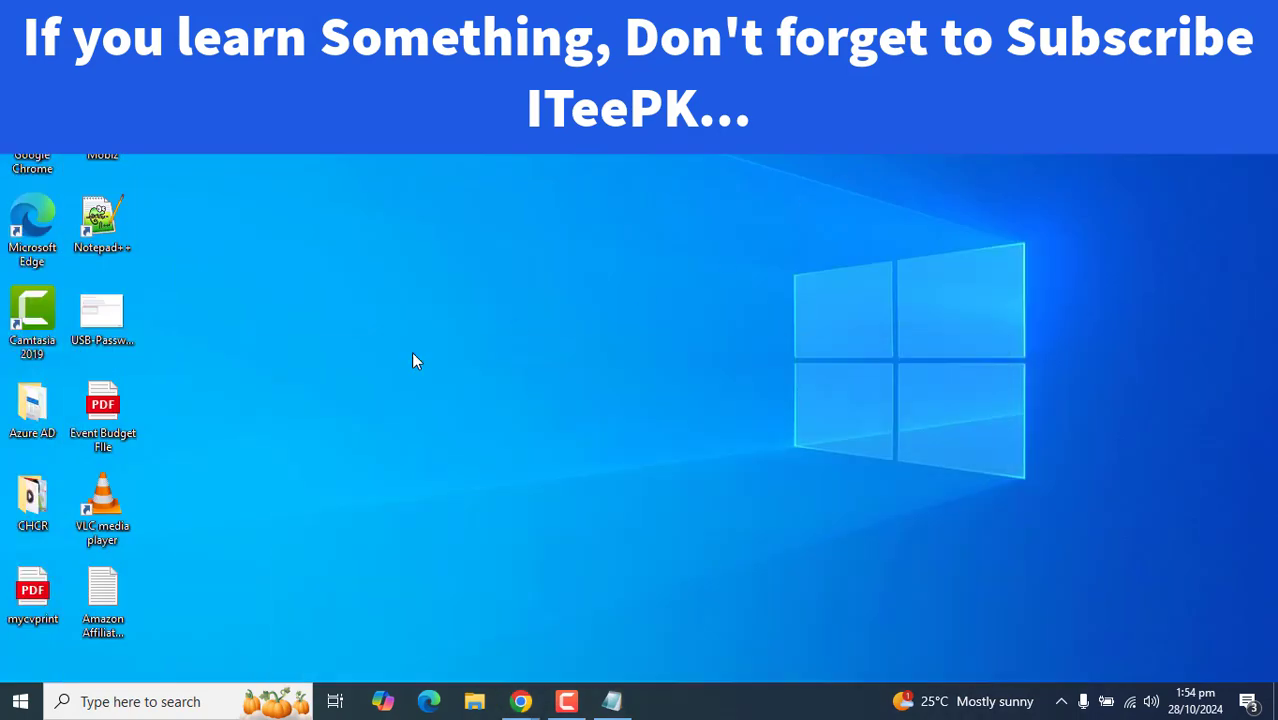
double_click(163, 40)
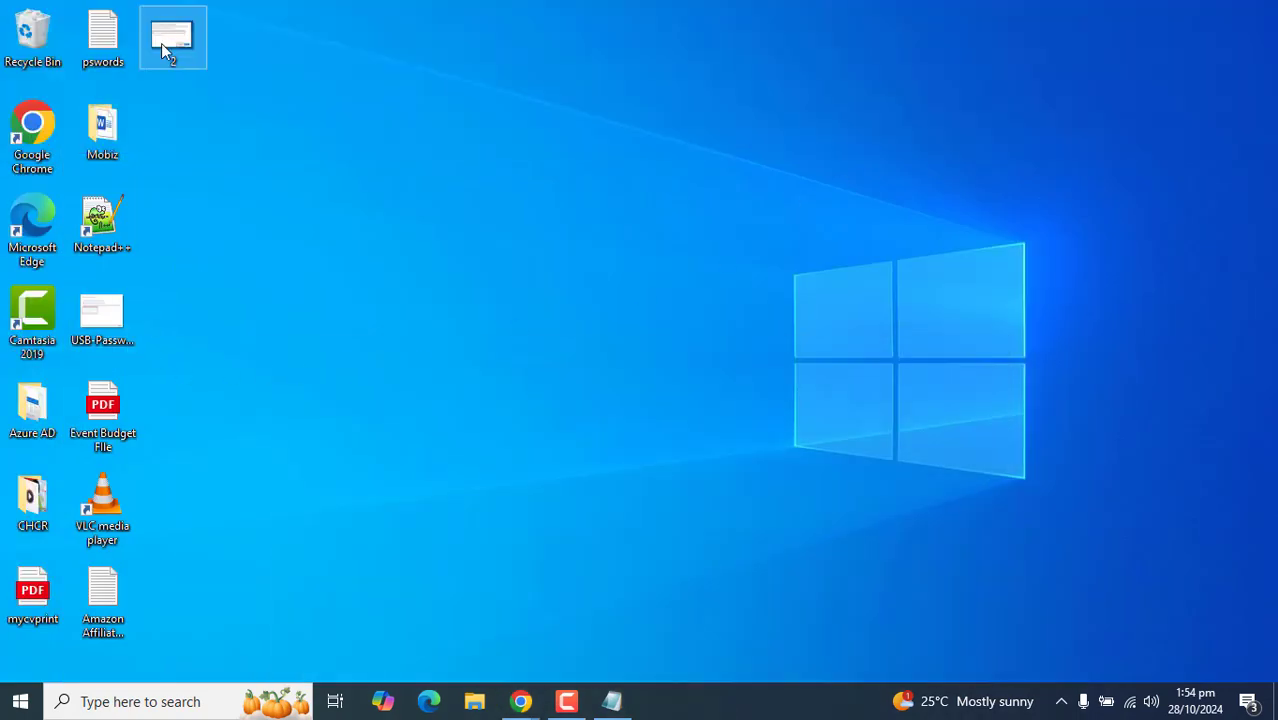